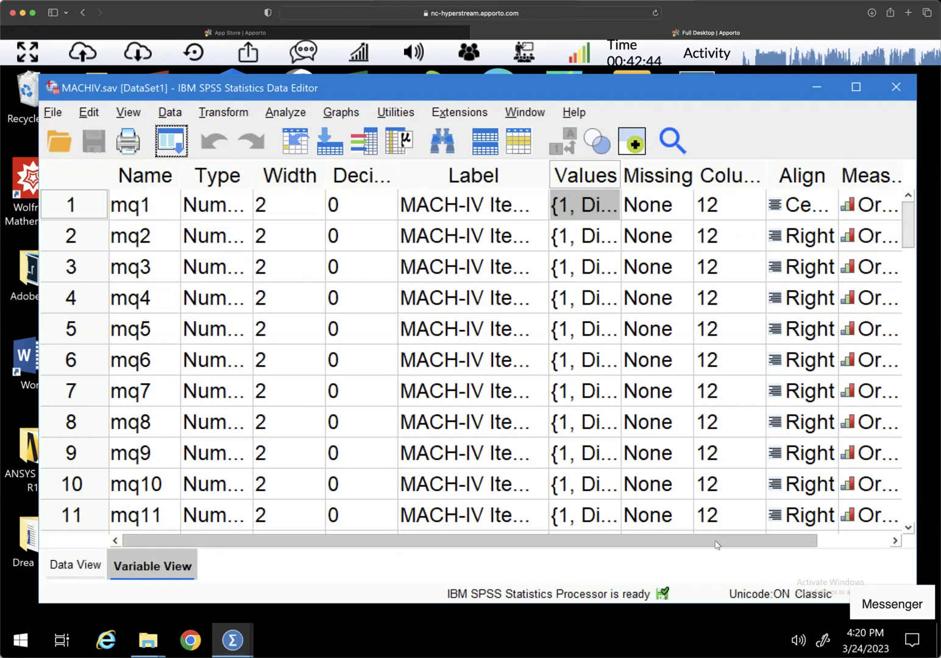
pyautogui.moveTo(725, 544); pyautogui.dragTo(749, 545)
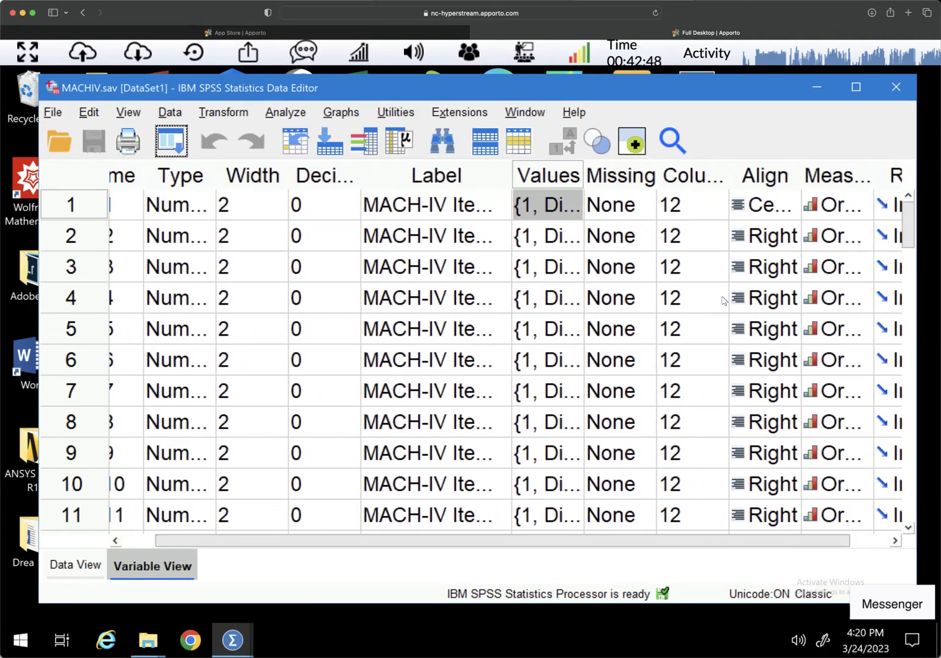
# Review the value labels of the first item and the education variable without changes.
pyautogui.click(575, 205)
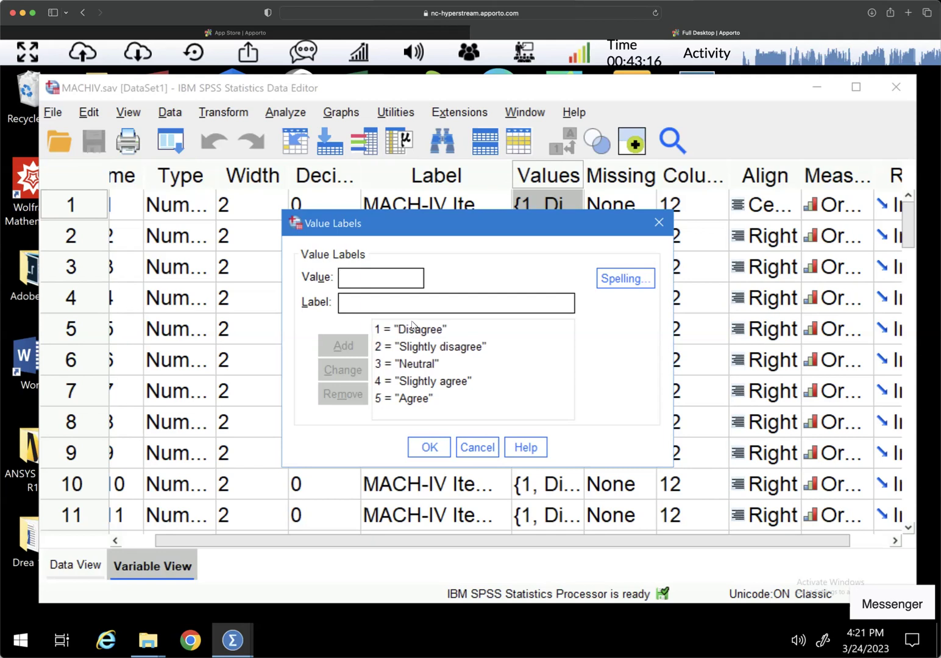
pyautogui.click(482, 451)
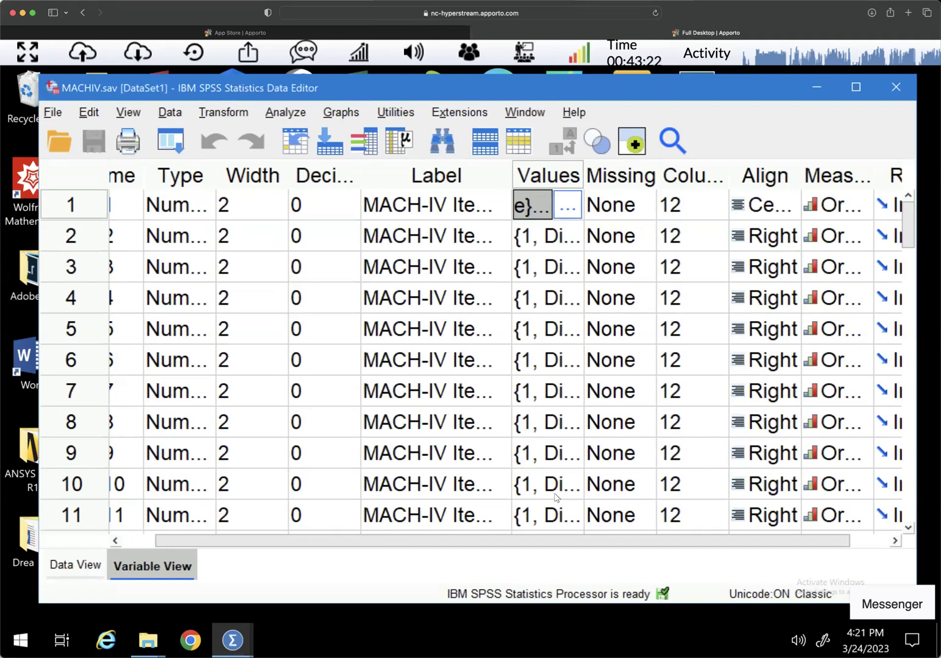
pyautogui.moveTo(554, 545); pyautogui.dragTo(599, 548)
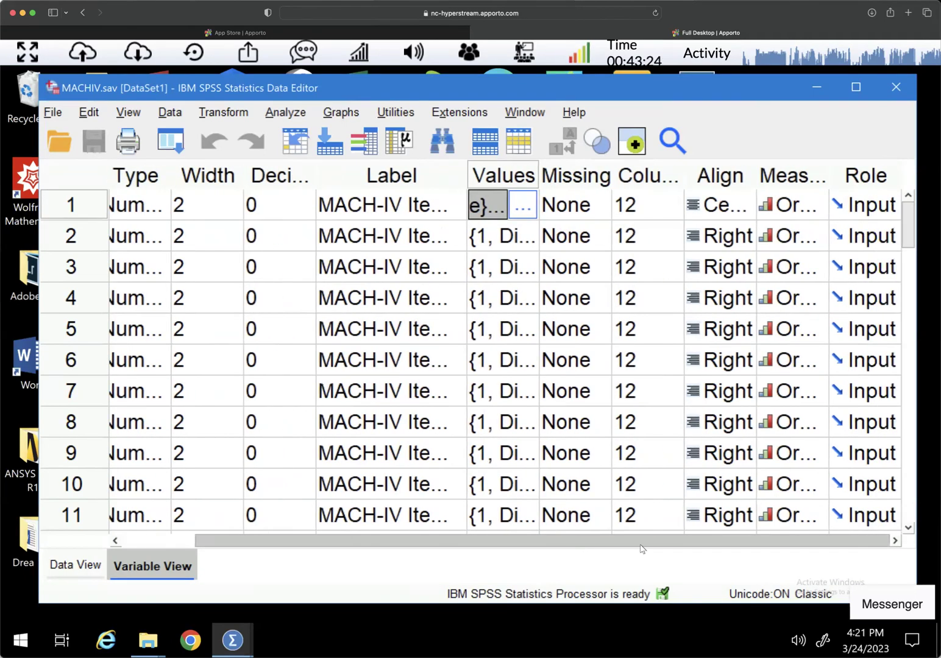
pyautogui.moveTo(503, 543); pyautogui.dragTo(425, 542)
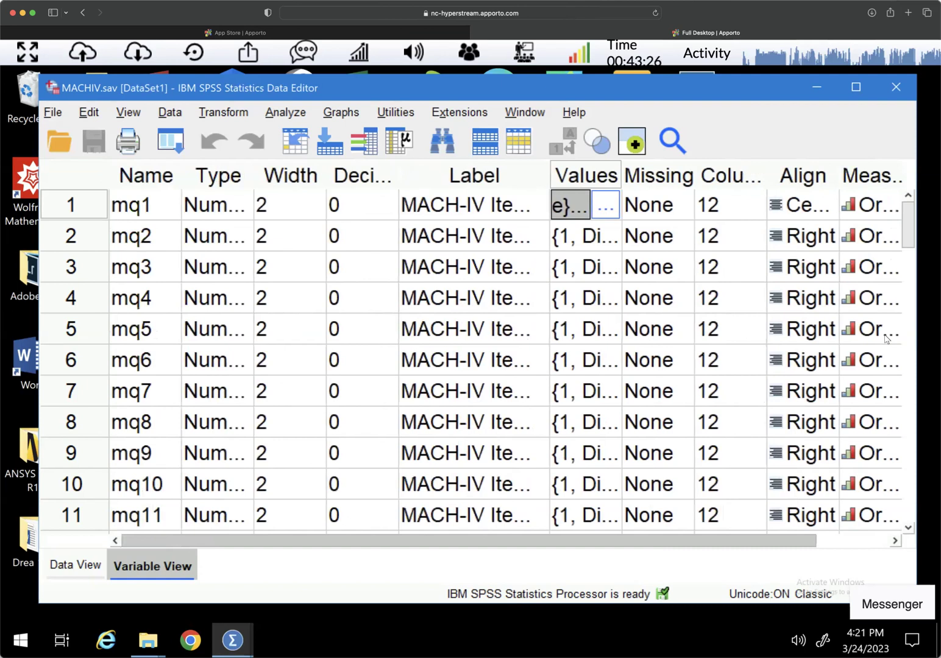
pyautogui.moveTo(907, 222); pyautogui.dragTo(908, 277)
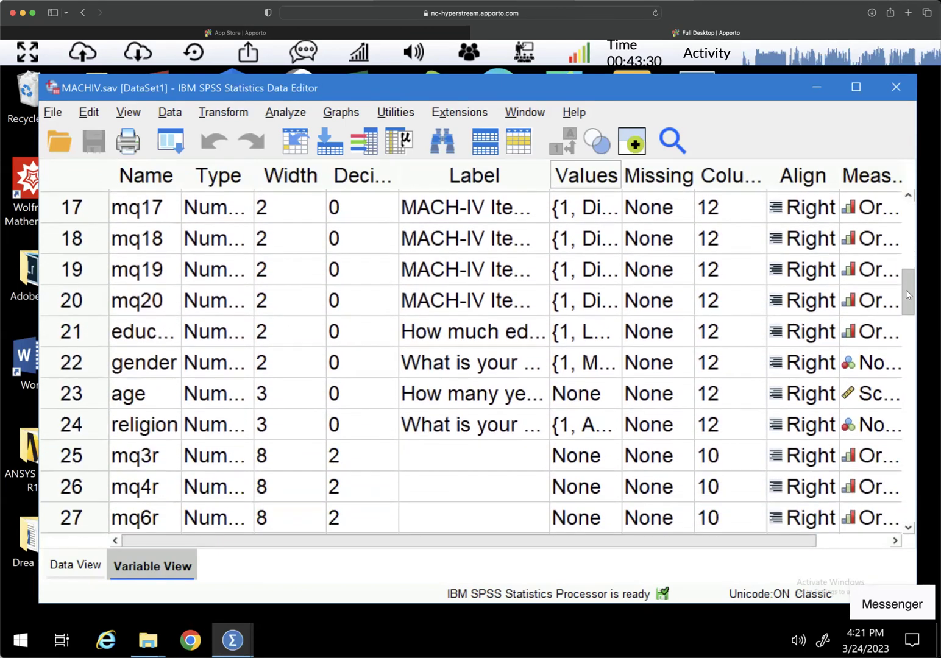
pyautogui.moveTo(908, 277); pyautogui.dragTo(906, 296)
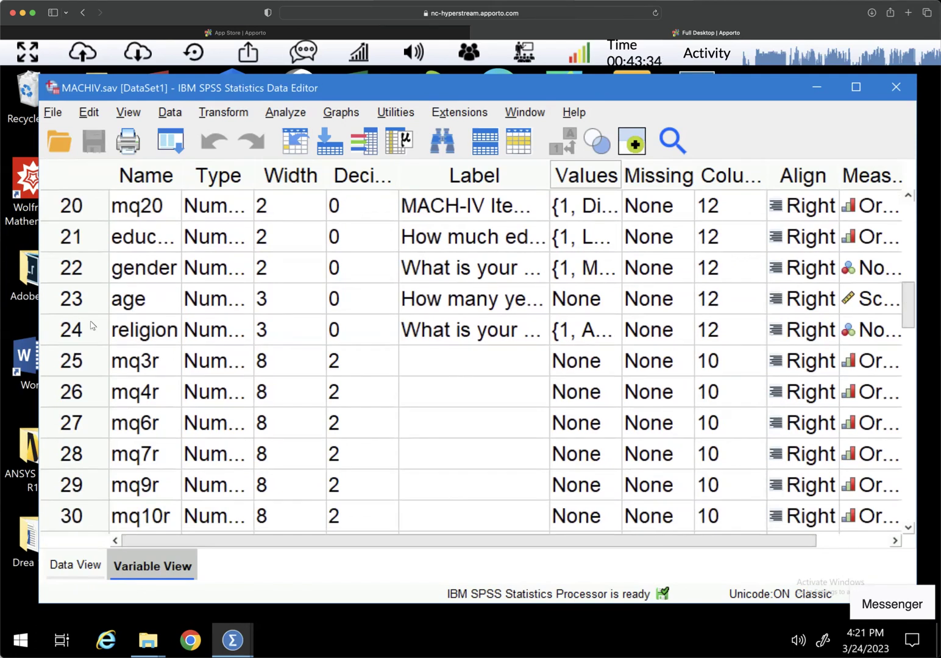
pyautogui.click(87, 239)
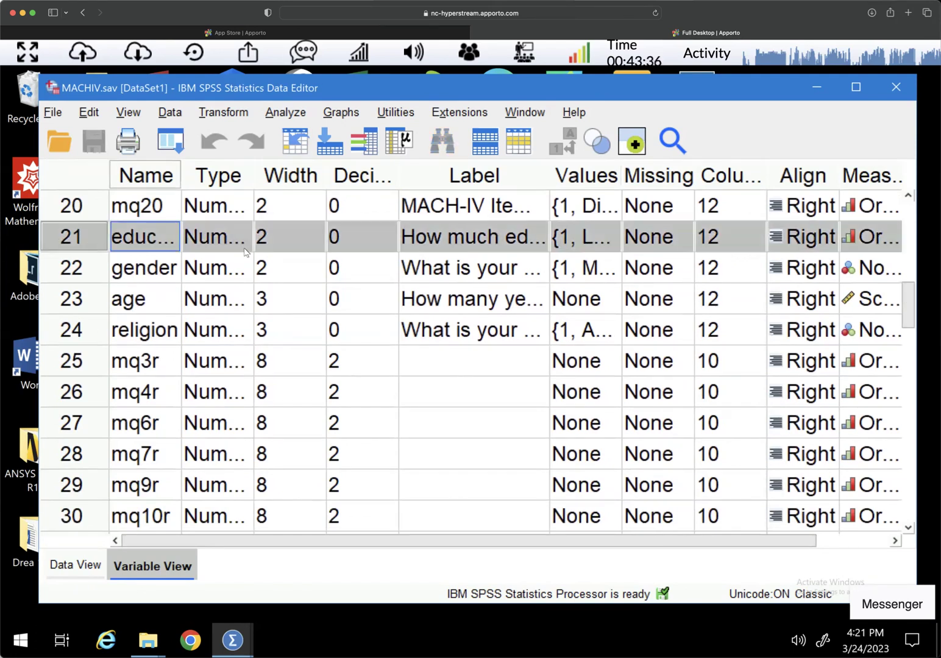
pyautogui.click(612, 239)
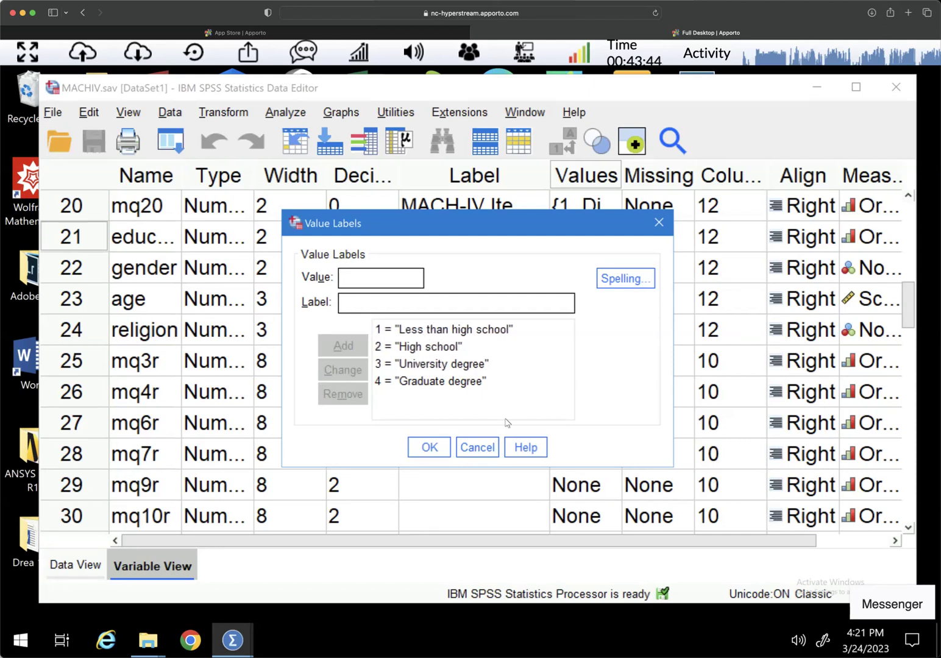
pyautogui.click(493, 444)
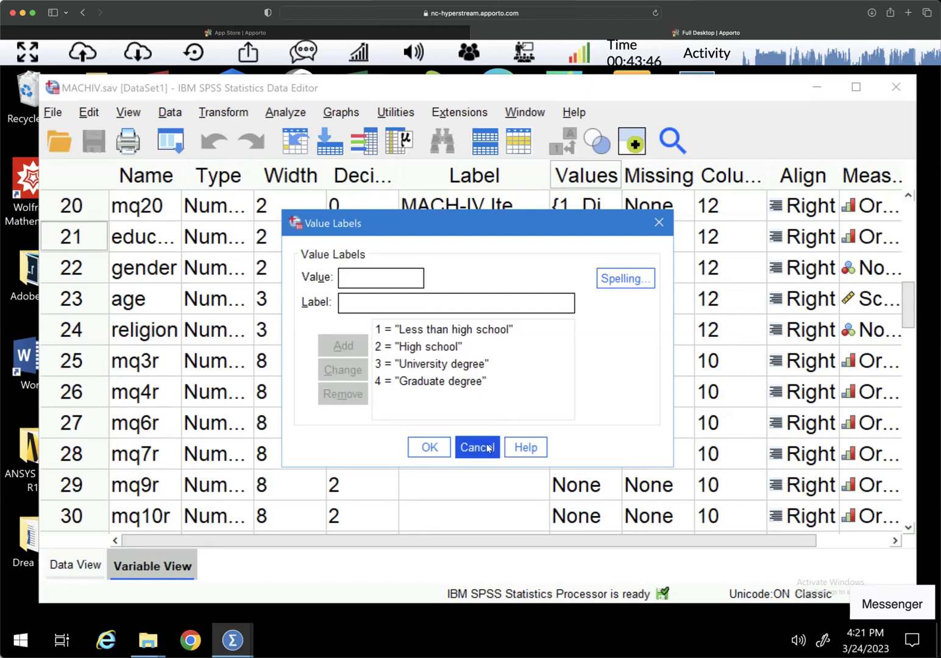
pyautogui.click(488, 448)
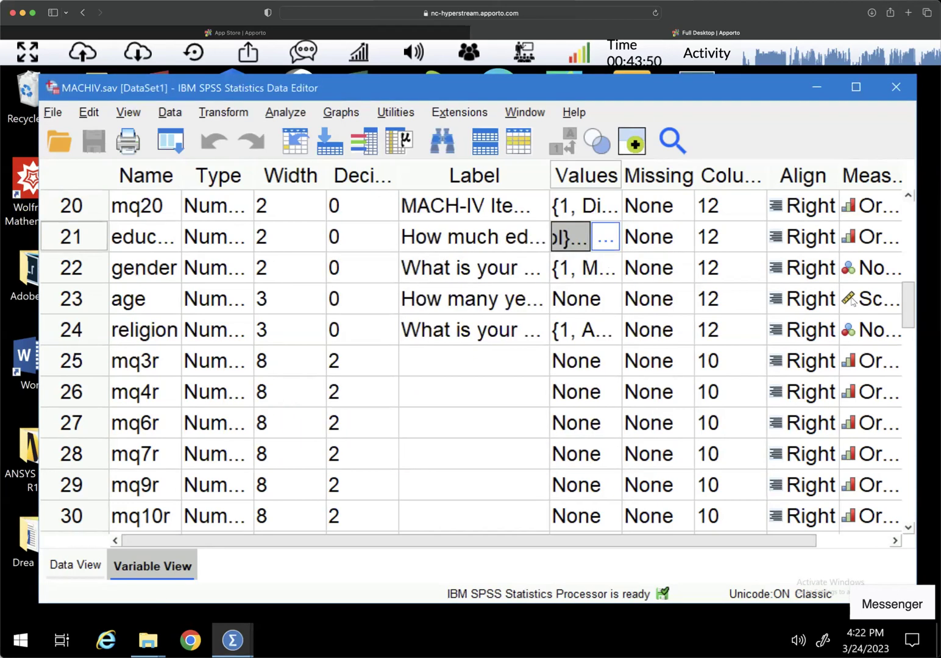
# Check the gender and religion value labels, then select the total-score variable in row 36.
pyautogui.doubleClick(614, 268)
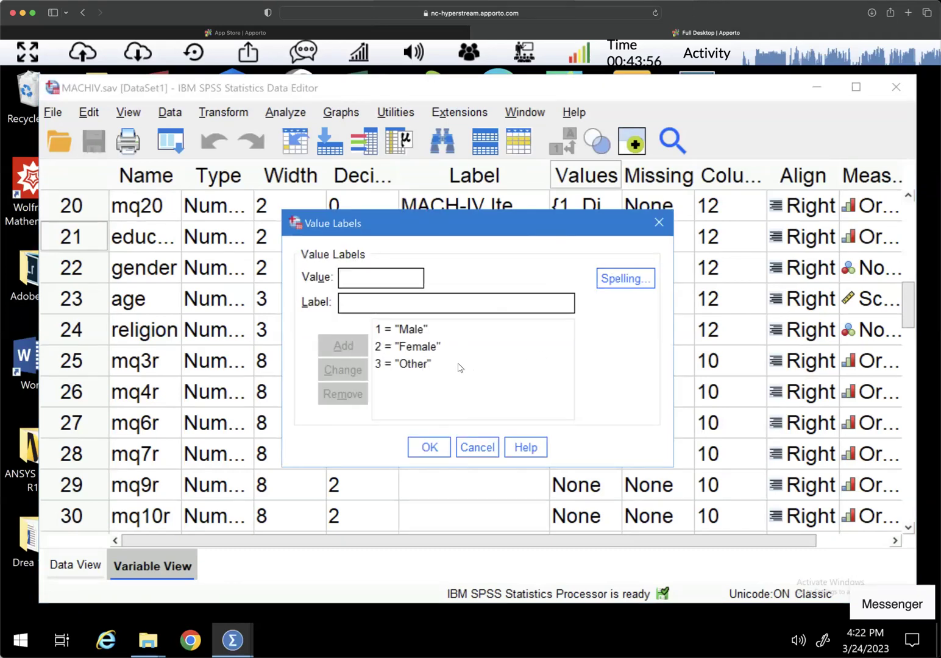
pyautogui.click(477, 449)
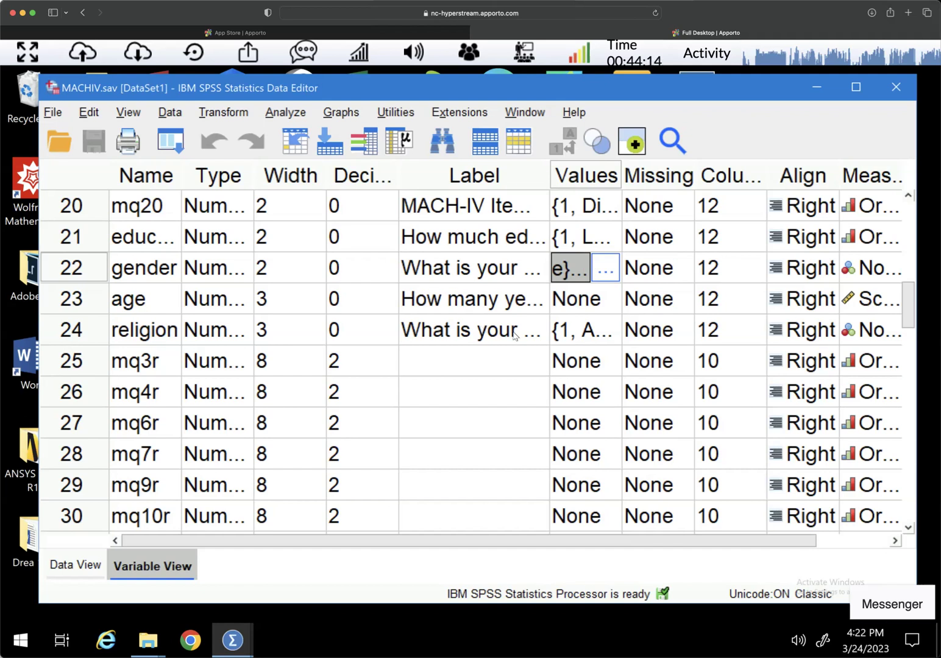
pyautogui.doubleClick(609, 333)
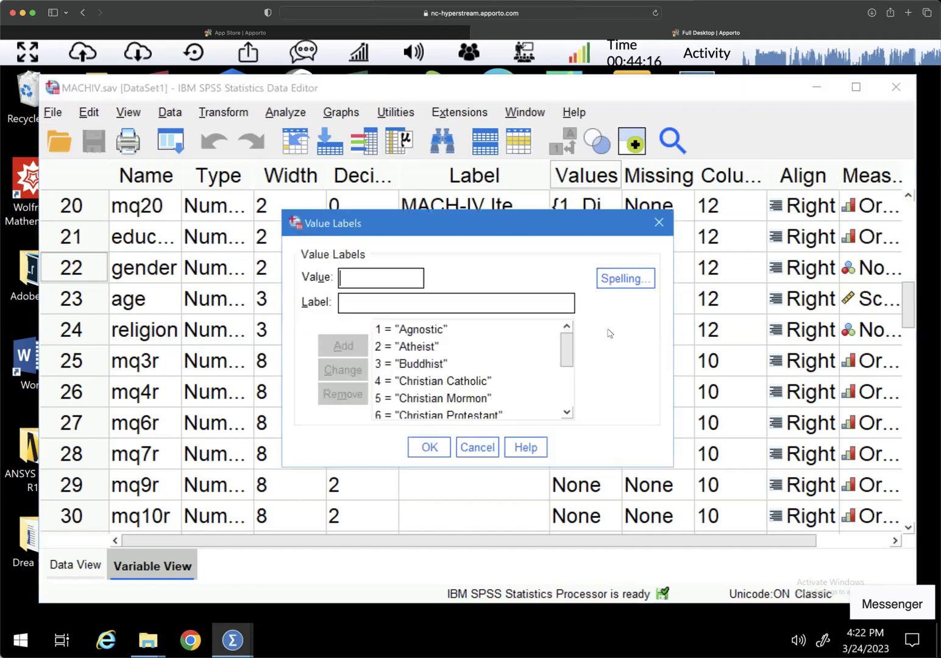
pyautogui.click(477, 448)
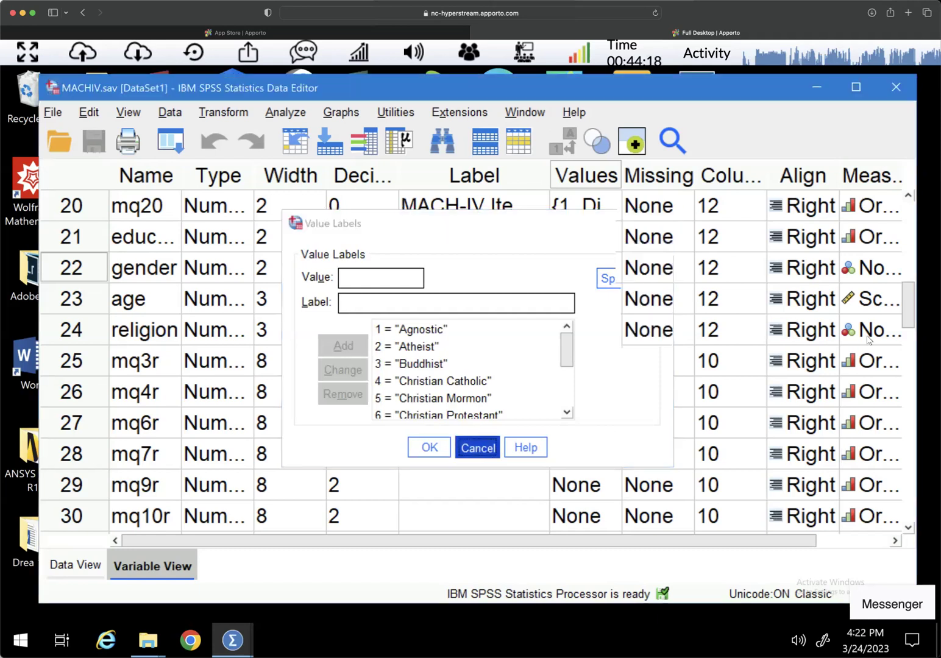
pyautogui.moveTo(909, 310); pyautogui.dragTo(906, 336)
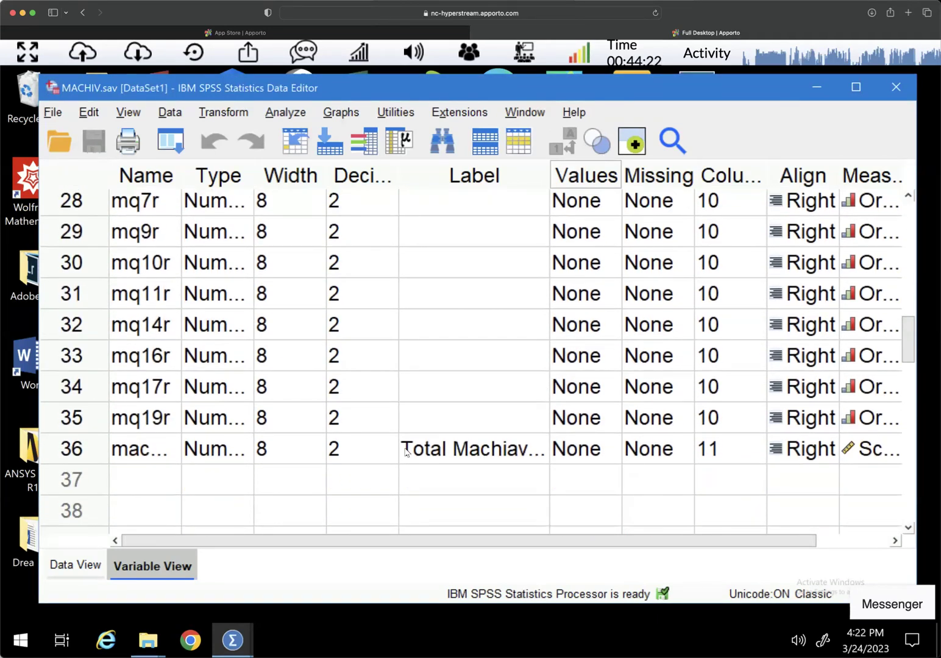
pyautogui.click(77, 450)
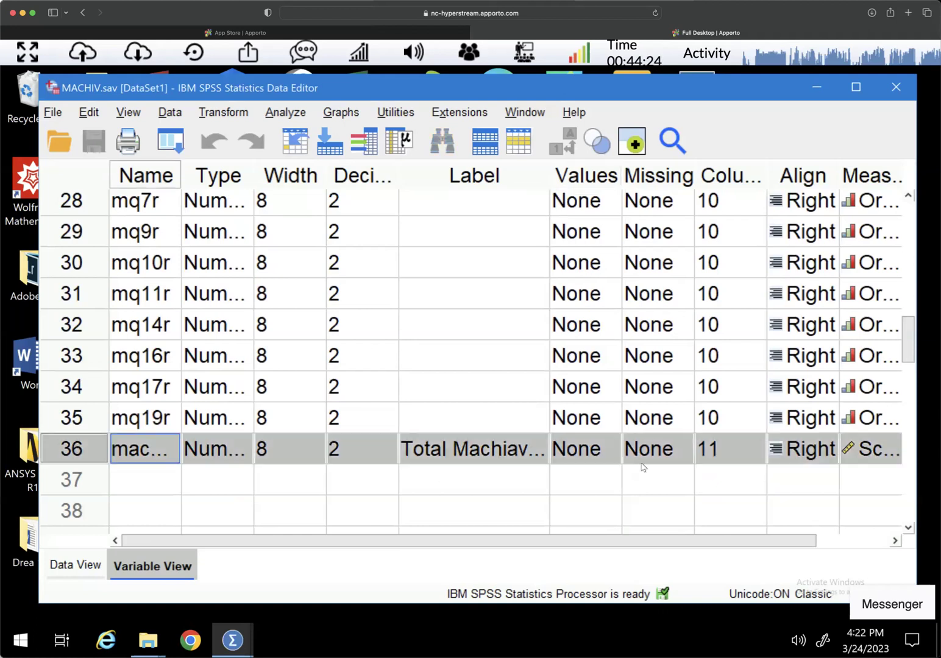
pyautogui.moveTo(725, 547); pyautogui.dragTo(750, 550)
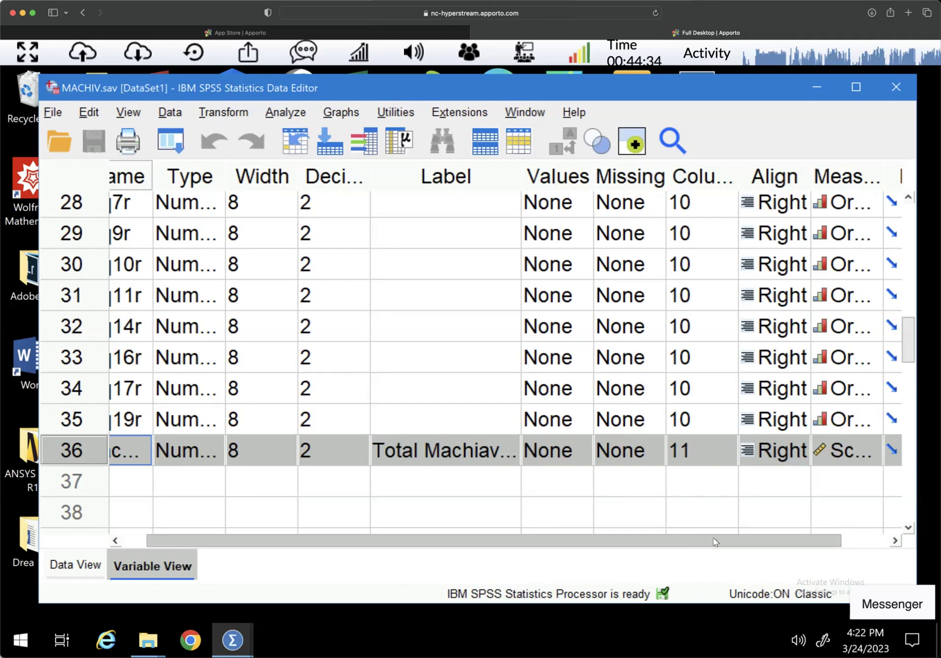
pyautogui.hscroll(-2, 713, 543)
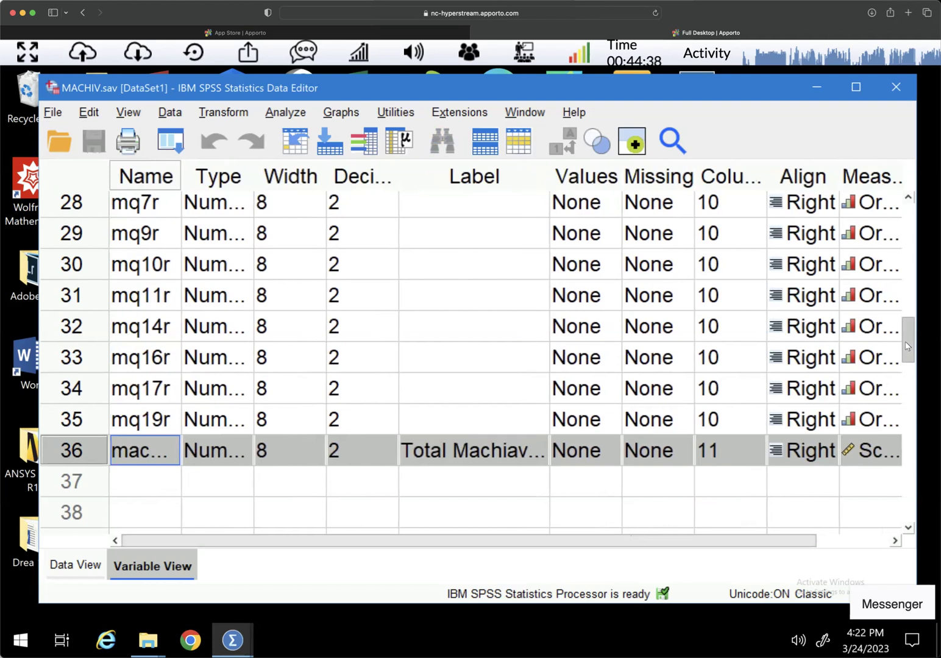
pyautogui.moveTo(905, 341); pyautogui.dragTo(900, 296)
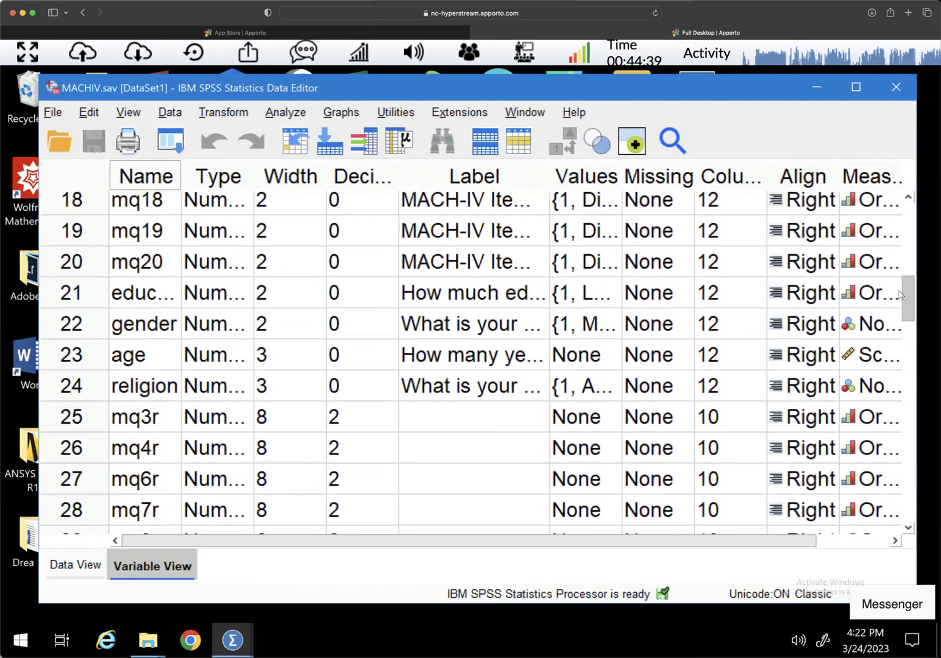
pyautogui.scroll(2, 899, 296)
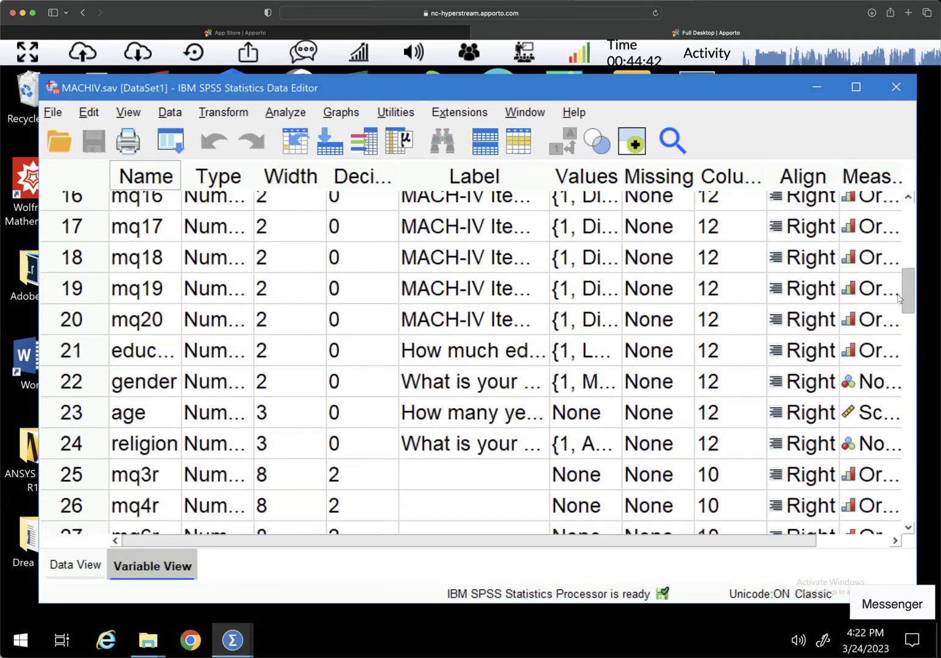
pyautogui.scroll(-2, 899, 297)
pyautogui.scroll(-2, 898, 298)
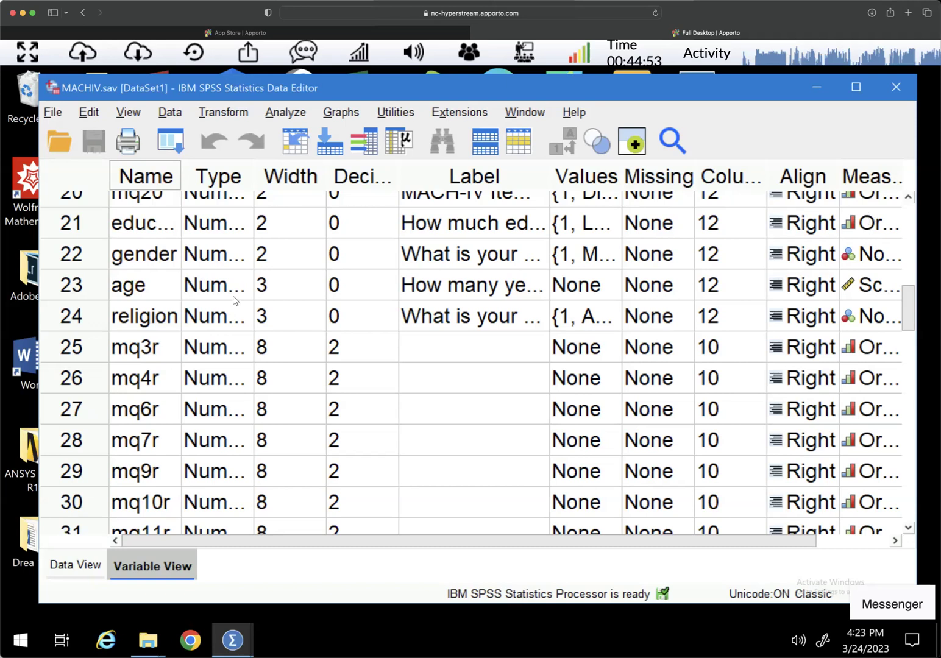
# Run Descriptive Statistics on gender from its quick actions and select the FREQUENCIES syntax block.
pyautogui.rightClick(74, 254)
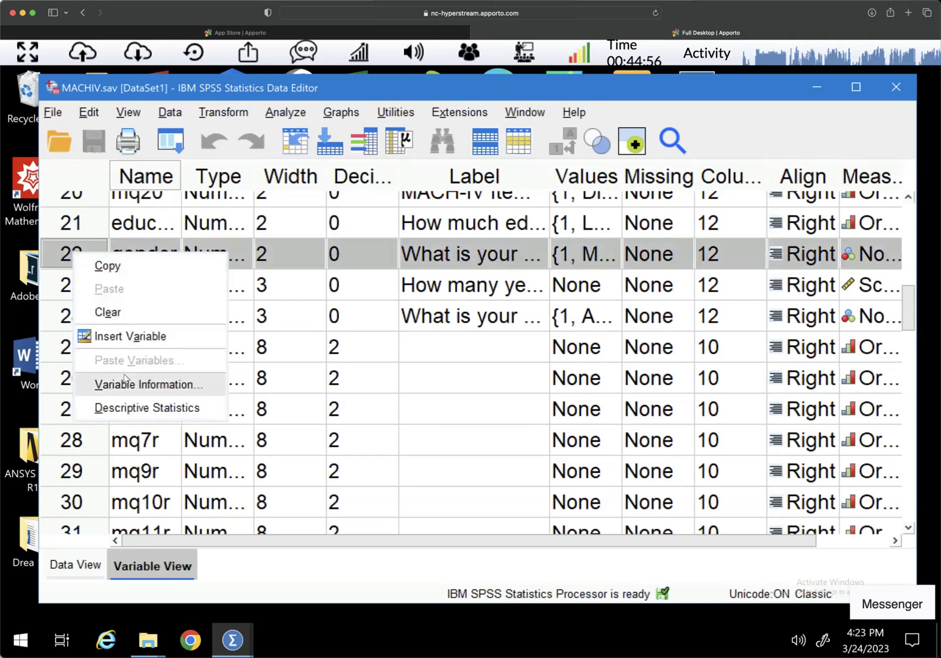
pyautogui.click(128, 409)
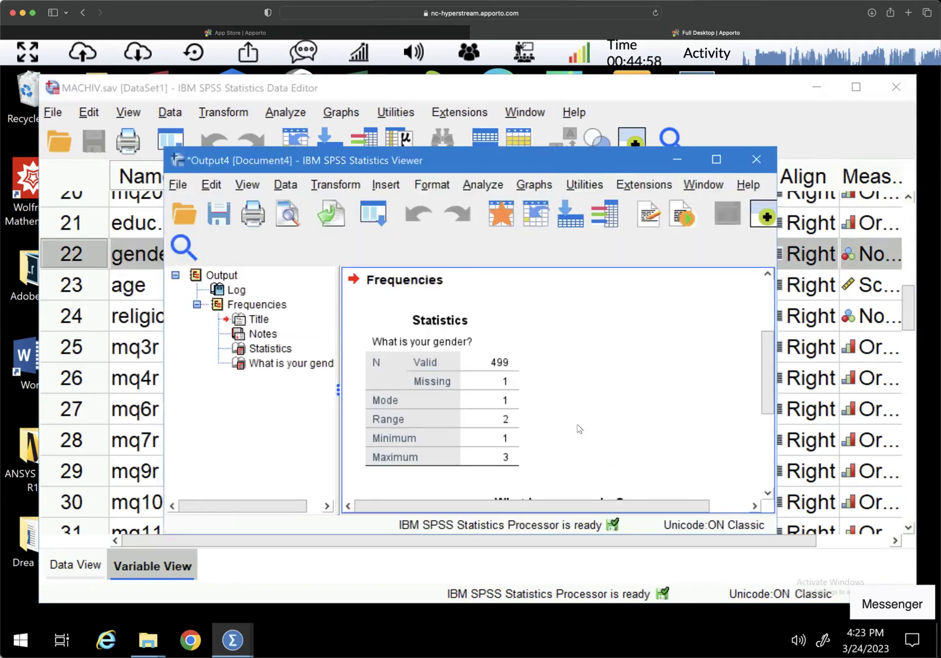
pyautogui.moveTo(764, 376); pyautogui.dragTo(766, 352)
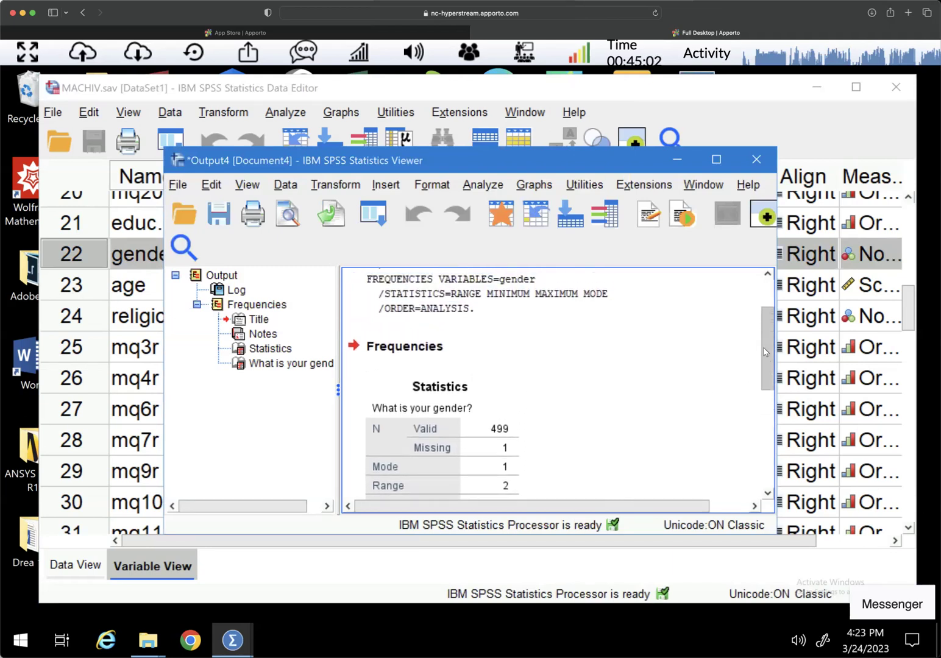
pyautogui.click(384, 301)
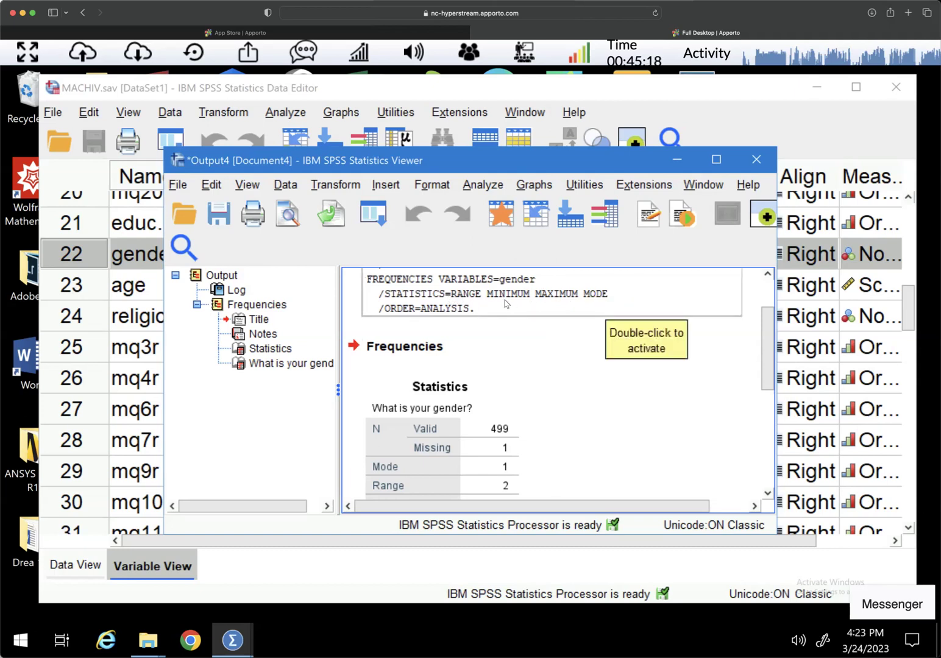
pyautogui.doubleClick(505, 303)
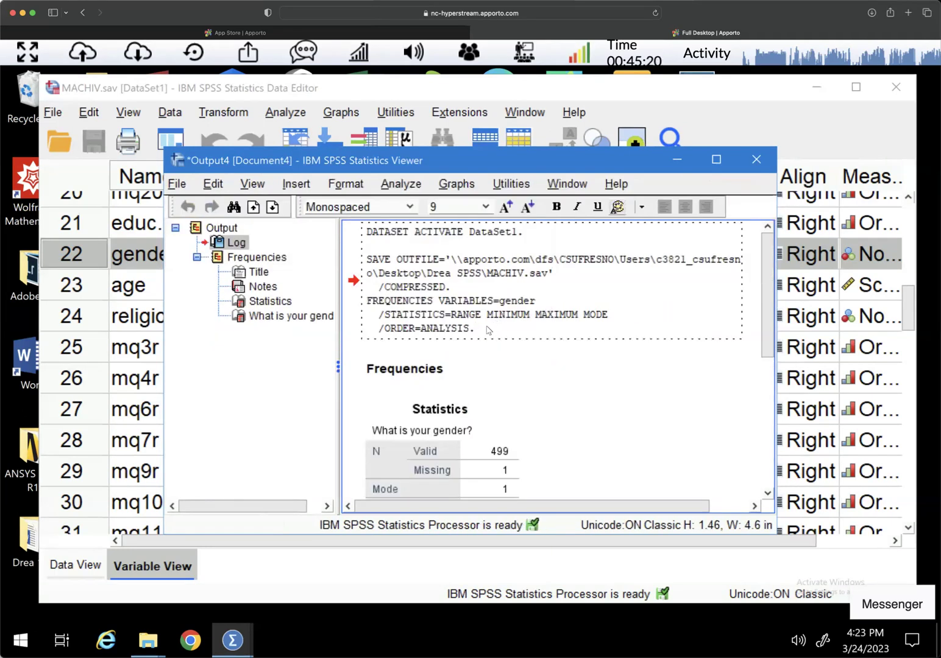
pyautogui.moveTo(487, 328)
pyautogui.mouseDown()
pyautogui.moveTo(425, 328)
pyautogui.moveTo(363, 302)
pyautogui.mouseUp()
pyautogui.click(543, 382)
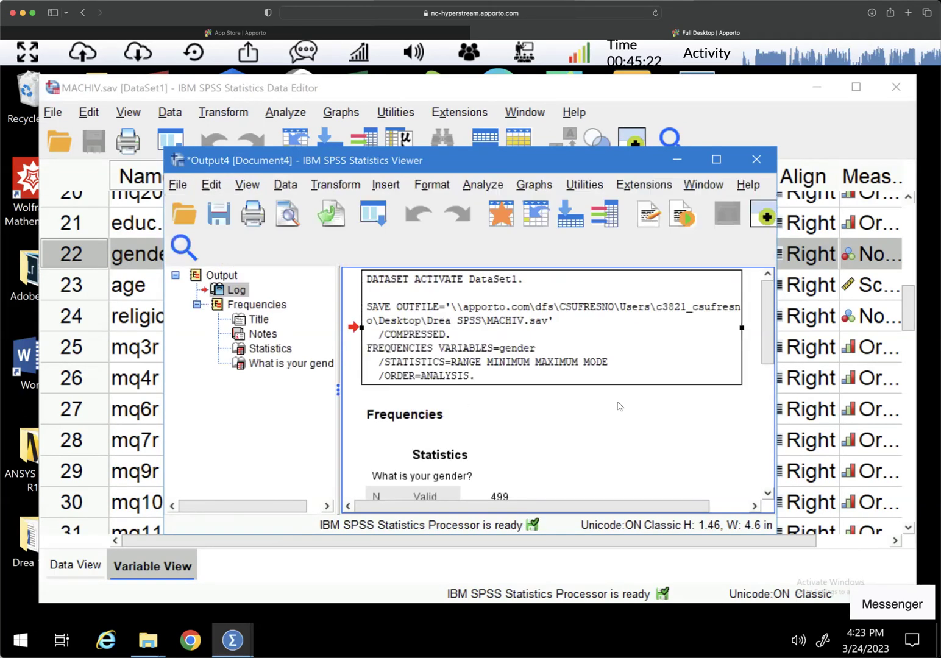
pyautogui.moveTo(772, 322); pyautogui.dragTo(764, 369)
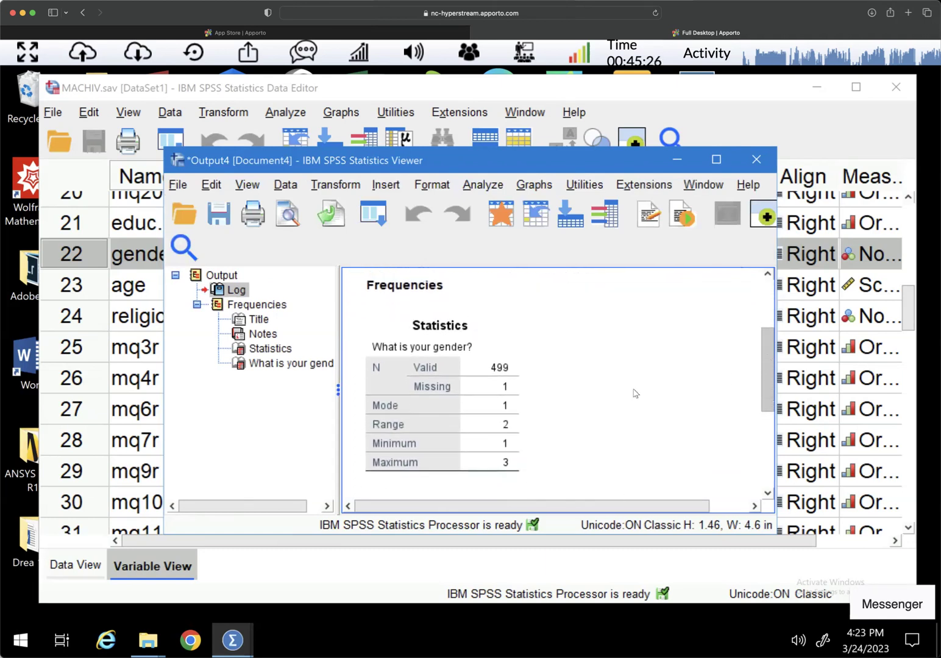
pyautogui.click(406, 401)
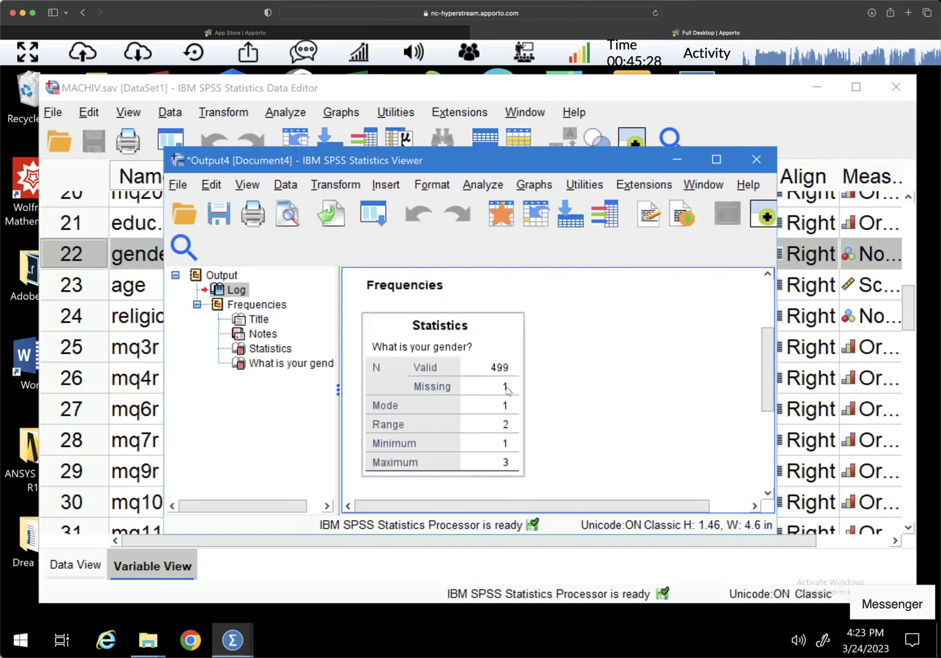
pyautogui.click(655, 369)
pyautogui.moveTo(769, 372); pyautogui.dragTo(767, 453)
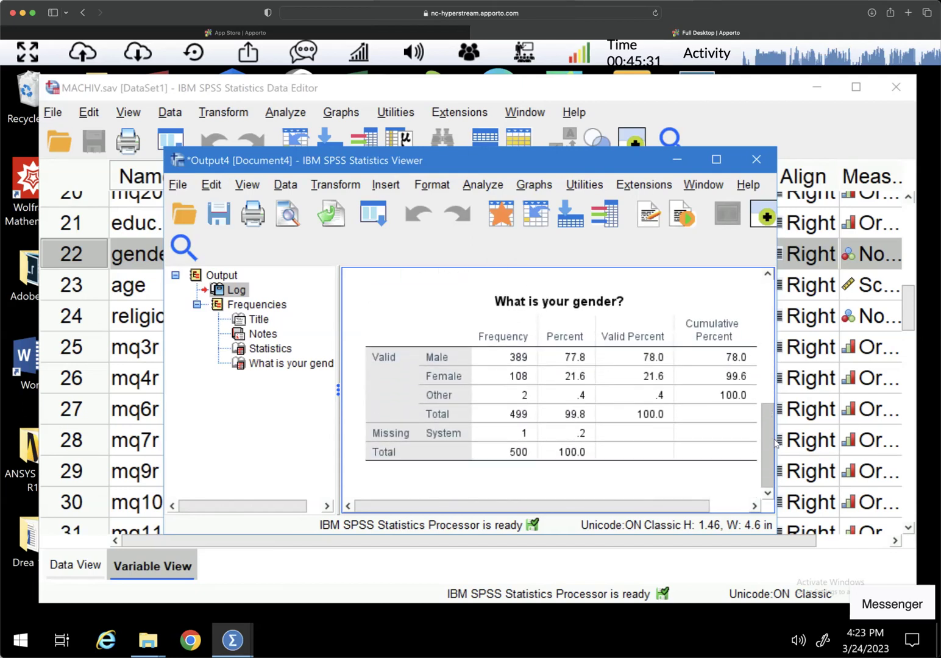
pyautogui.moveTo(777, 433); pyautogui.dragTo(799, 433)
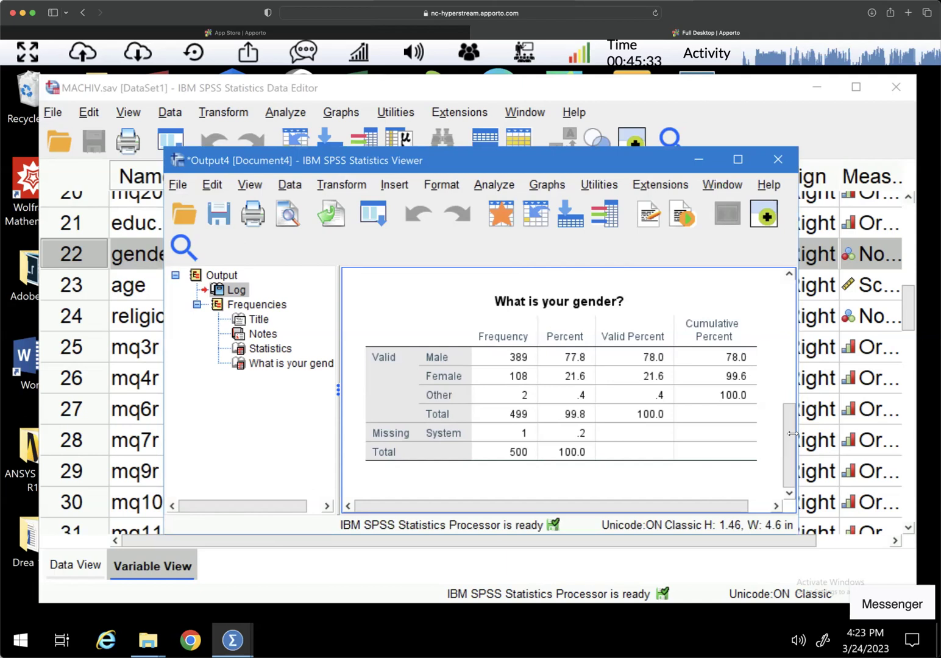
pyautogui.click(571, 387)
pyautogui.click(595, 447)
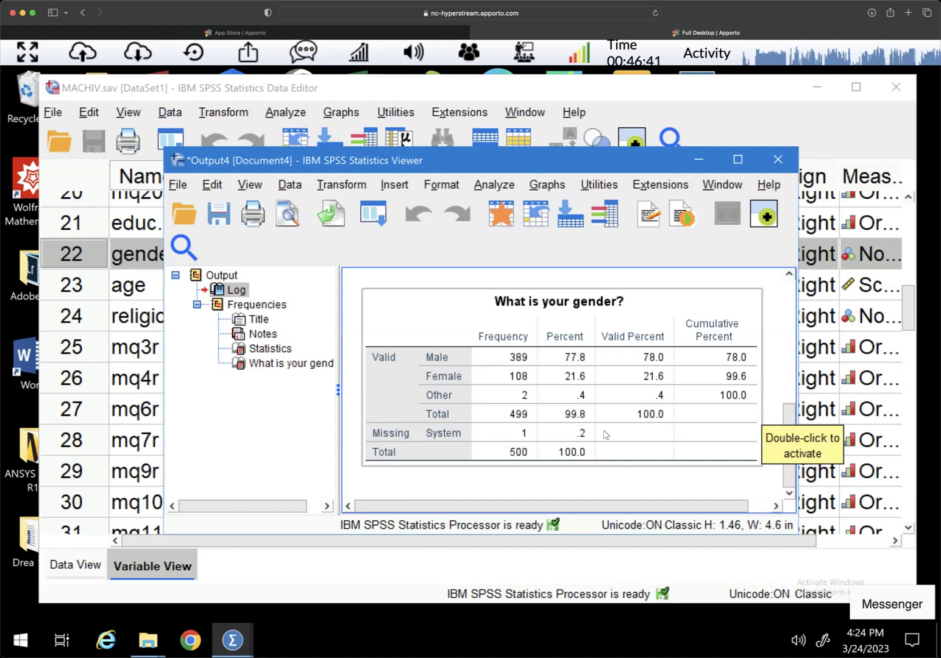
# In the gender frequency table, add a decimal place to the Male and Female percents.
pyautogui.doubleClick(647, 318)
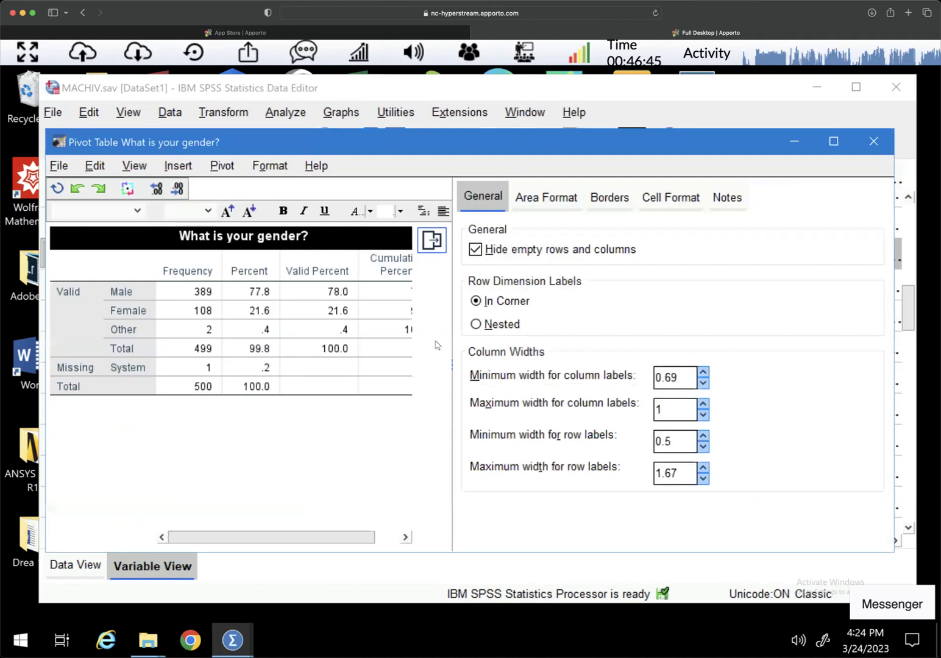
pyautogui.click(271, 298)
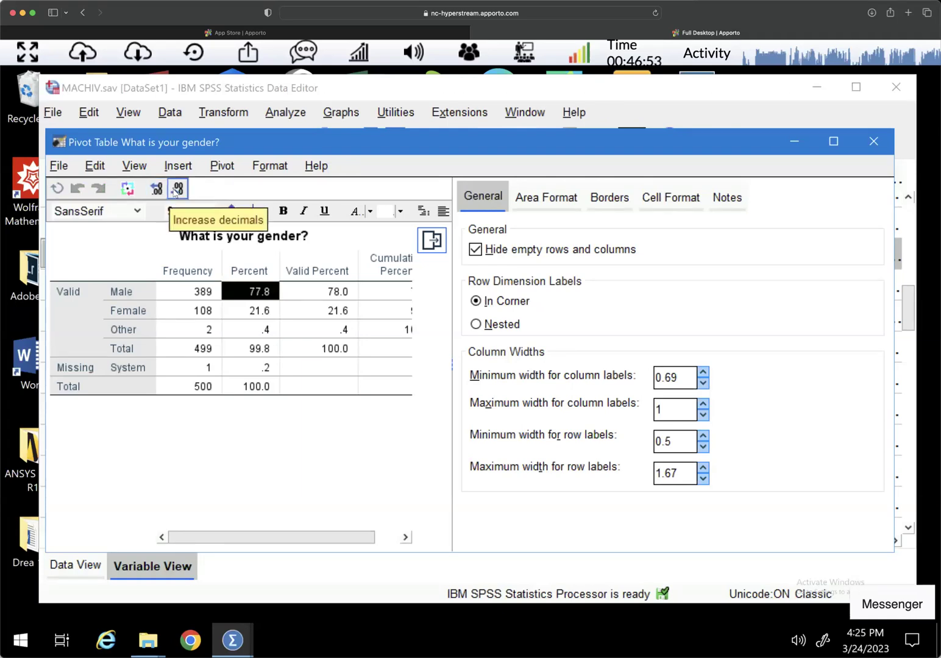
pyautogui.click(177, 189)
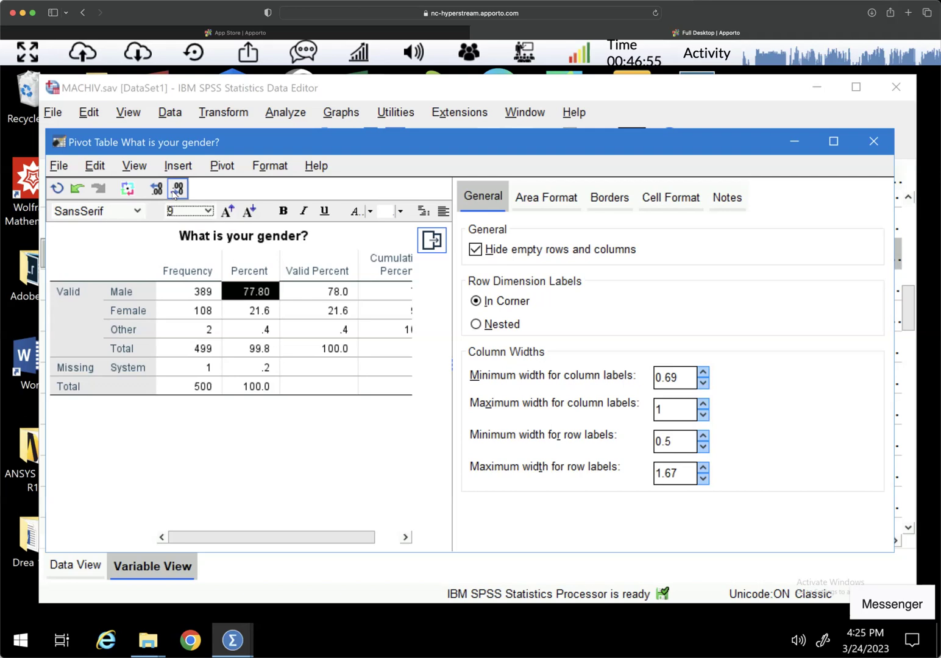
pyautogui.press('Down')
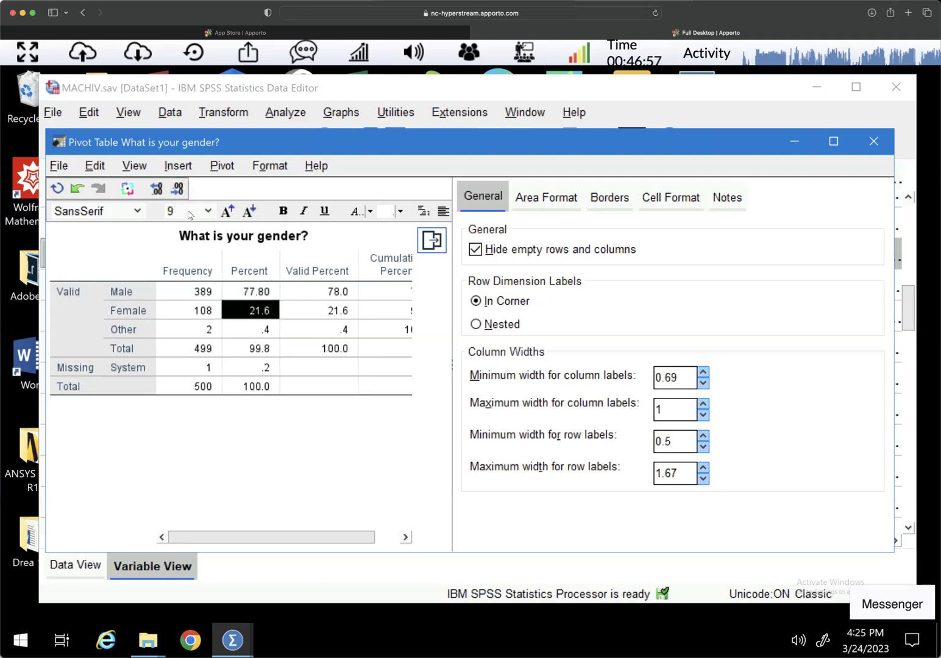
pyautogui.click(177, 189)
# Add a decimal to the Other and Total percents, finish editing, and open Descriptive Statistics.
pyautogui.click(274, 332)
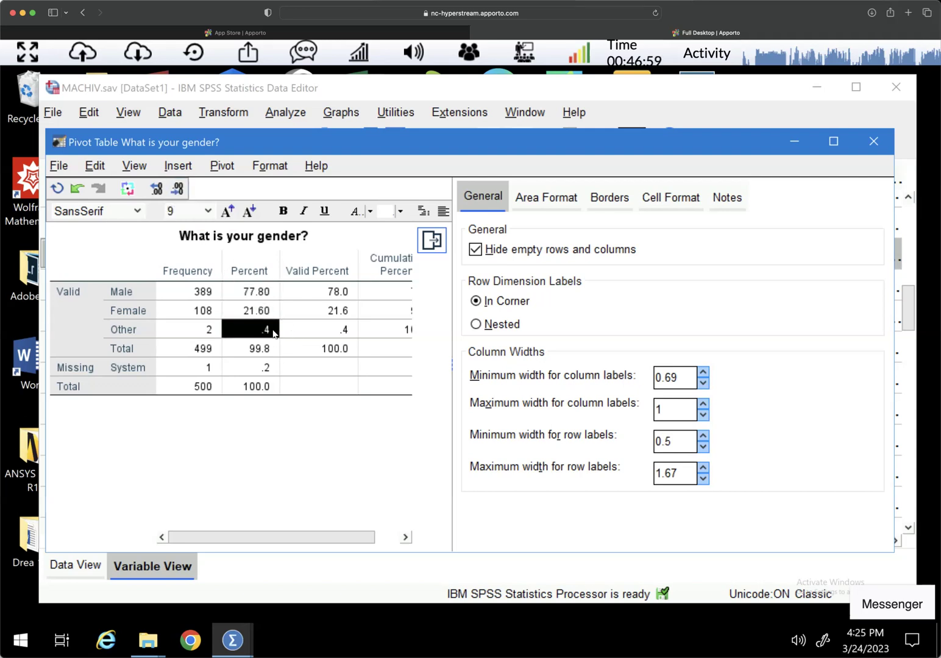
pyautogui.click(177, 189)
pyautogui.click(257, 349)
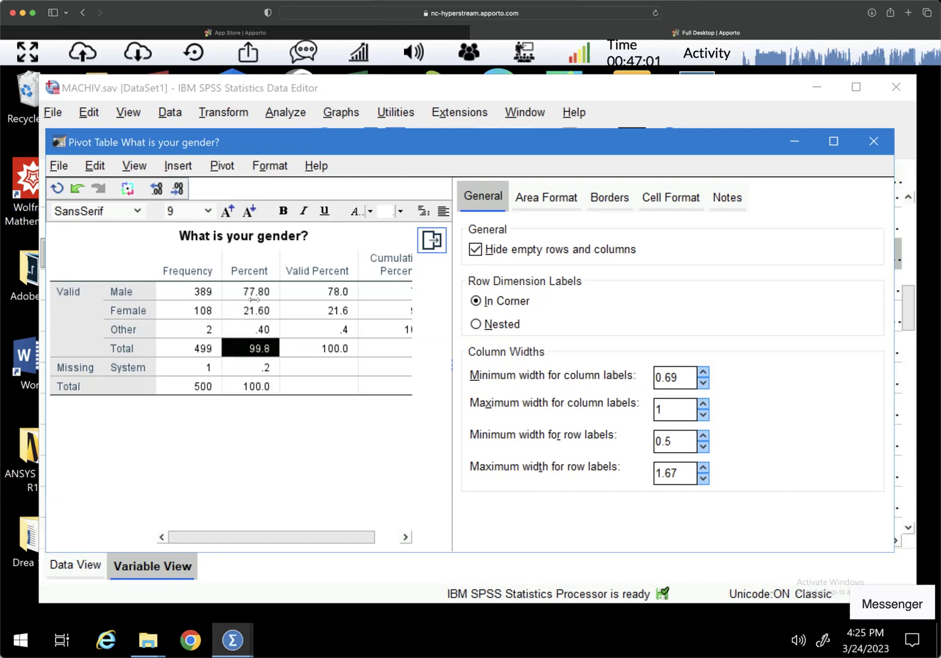
pyautogui.click(177, 189)
pyautogui.click(874, 141)
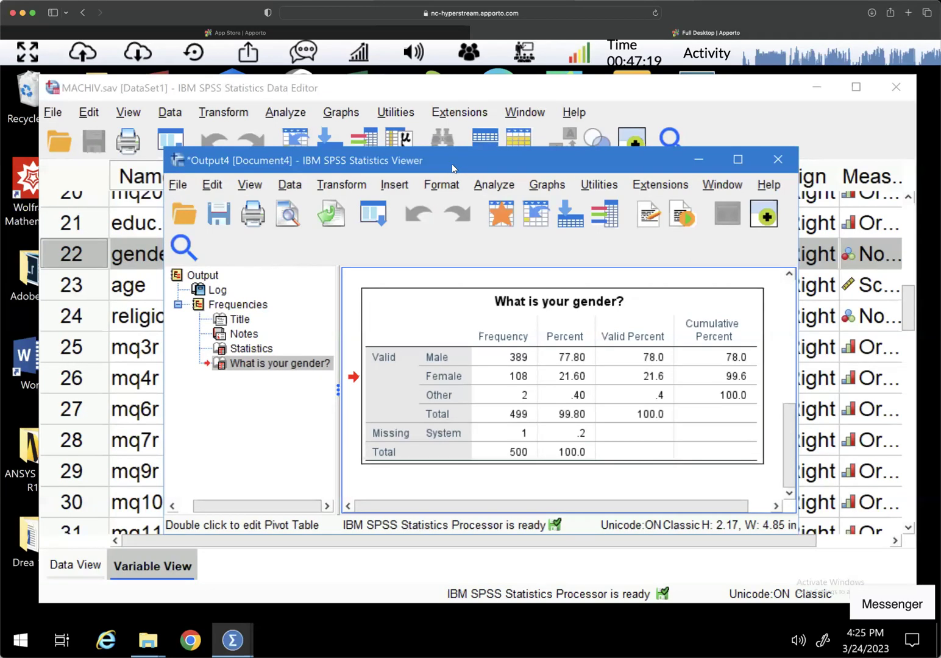
pyautogui.click(497, 185)
pyautogui.moveTo(546, 144)
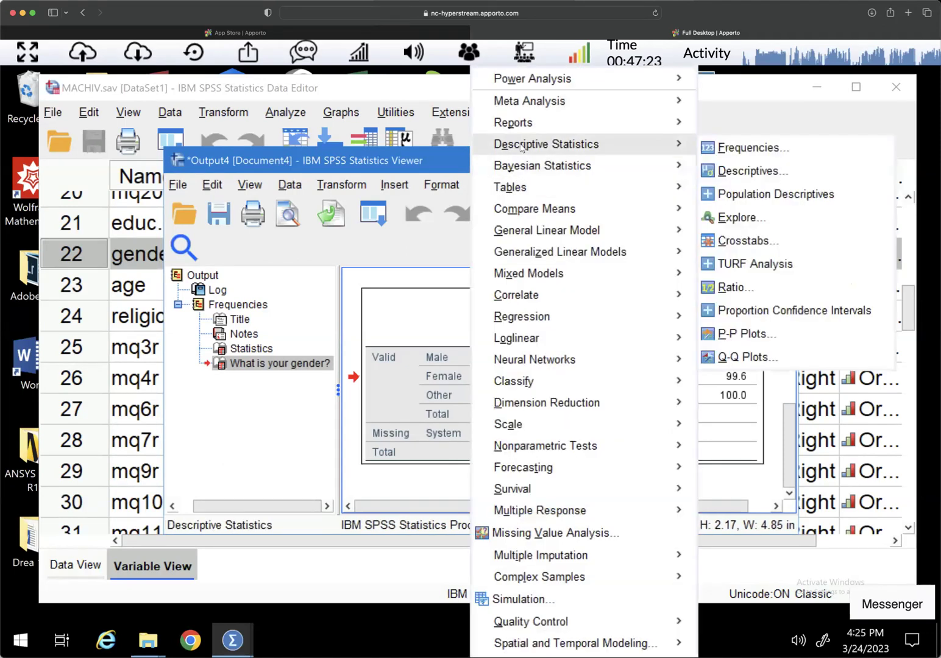
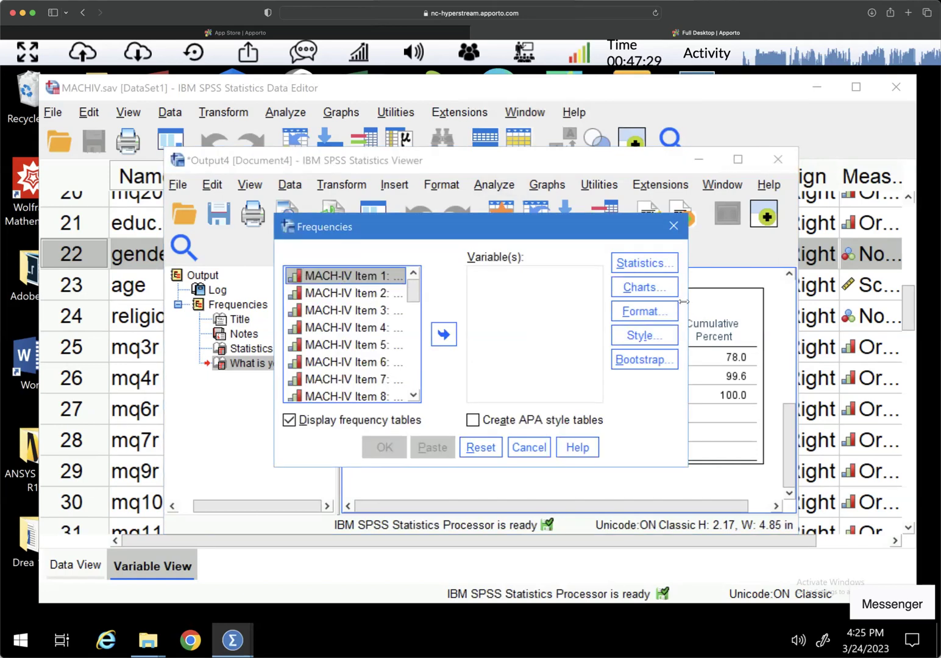
# Show variables by name, add gender to Variable(s), and enable APA-style tables.
pyautogui.rightClick(336, 298)
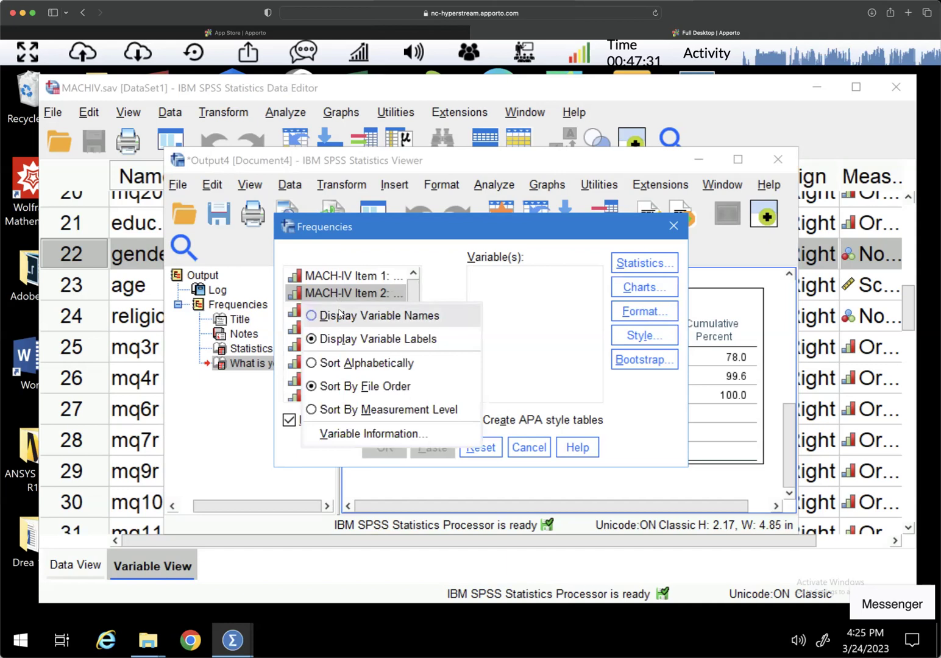
pyautogui.click(342, 317)
pyautogui.moveTo(417, 291); pyautogui.dragTo(418, 354)
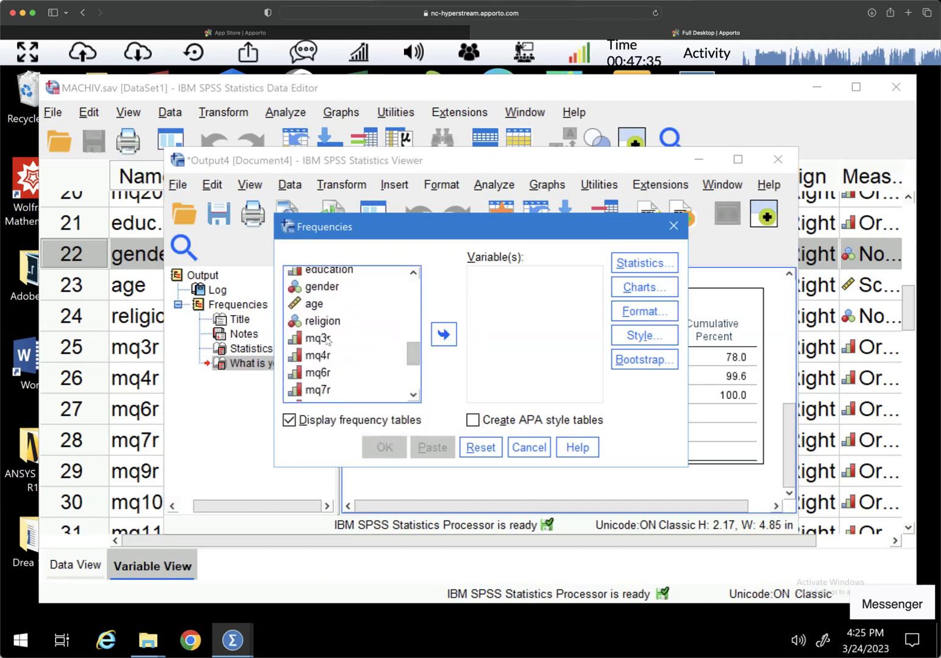
pyautogui.moveTo(417, 355); pyautogui.dragTo(414, 351)
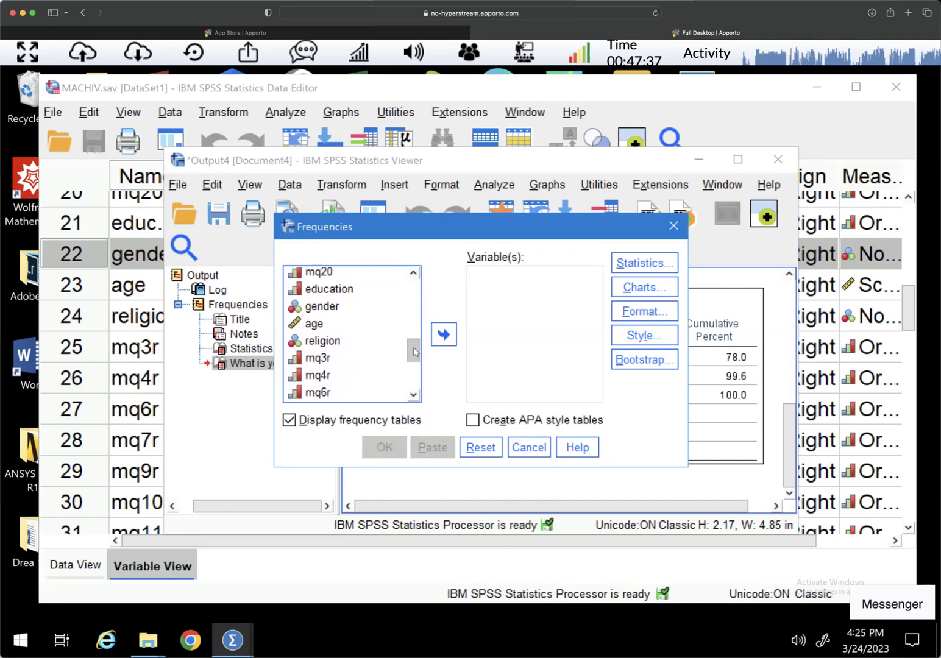
pyautogui.click(328, 307)
pyautogui.click(447, 338)
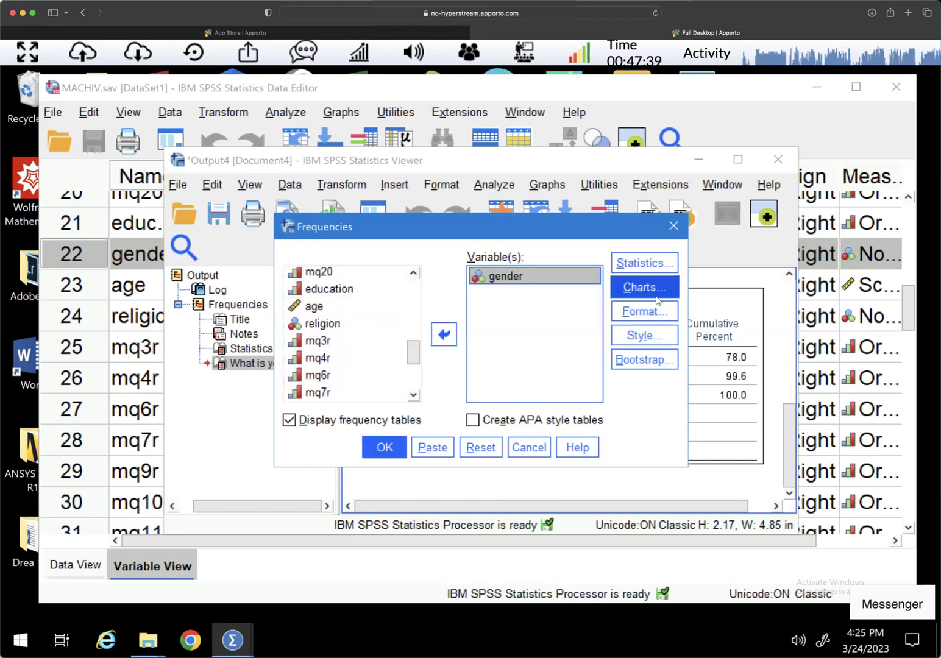
pyautogui.click(473, 423)
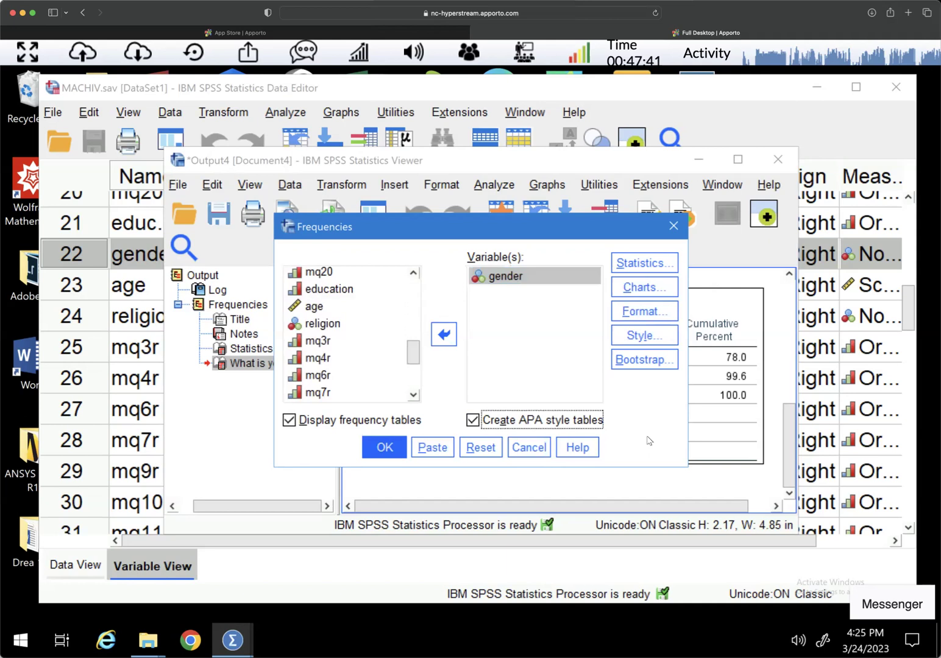
pyautogui.click(653, 265)
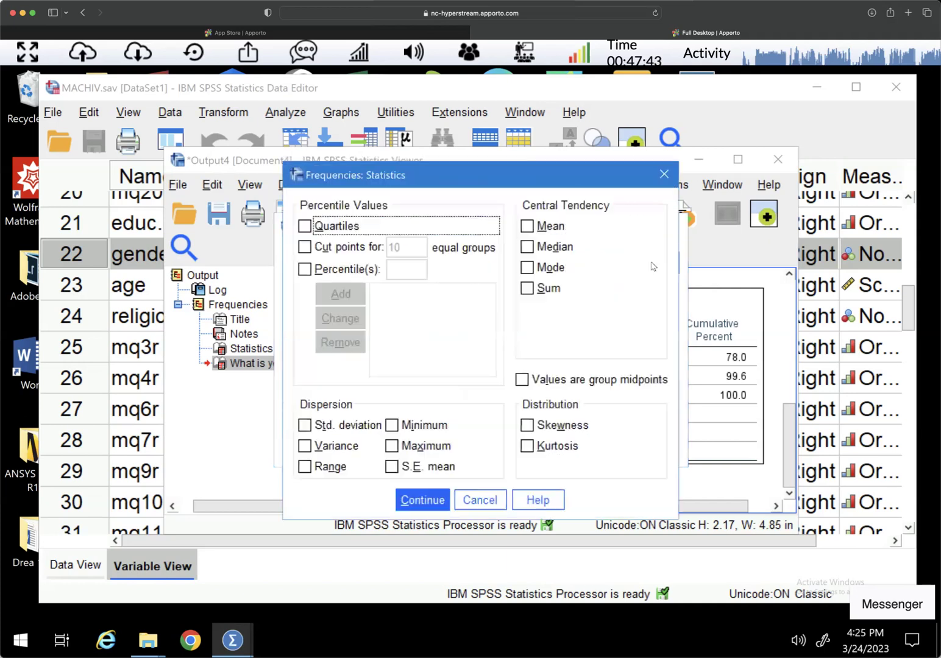
pyautogui.click(306, 229)
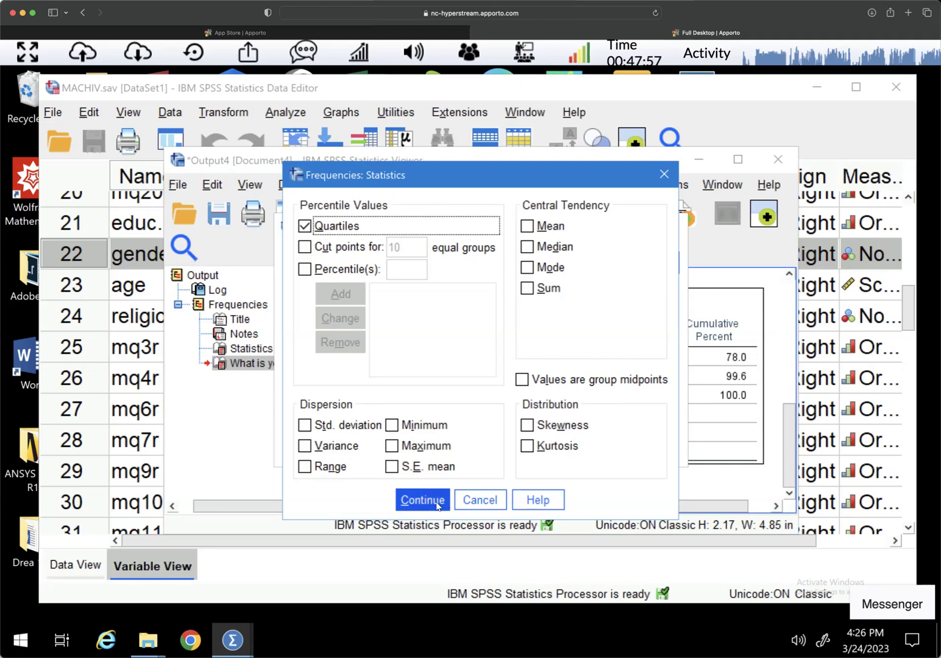
pyautogui.click(306, 226)
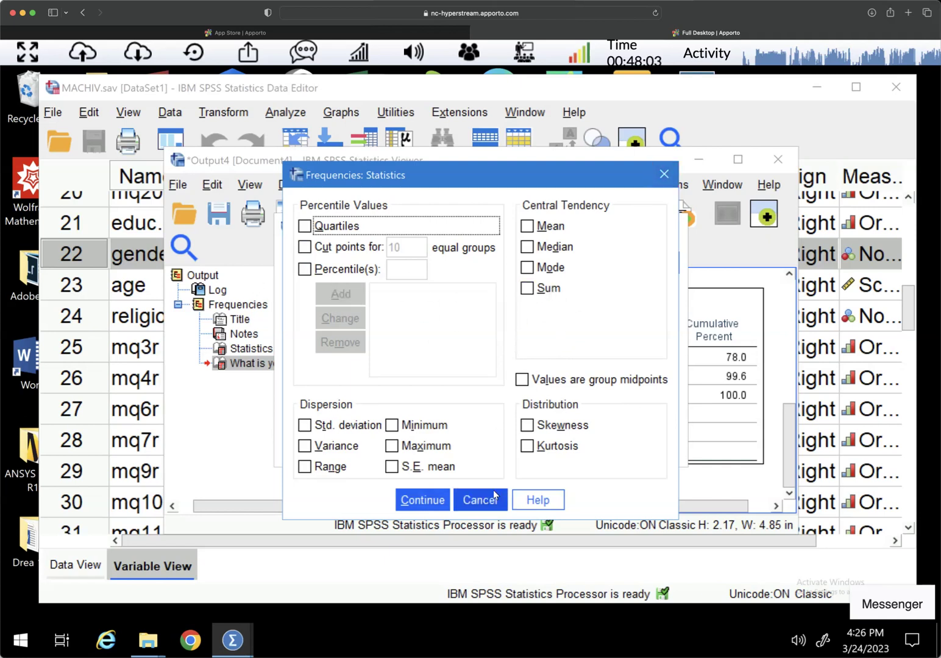
pyautogui.click(479, 501)
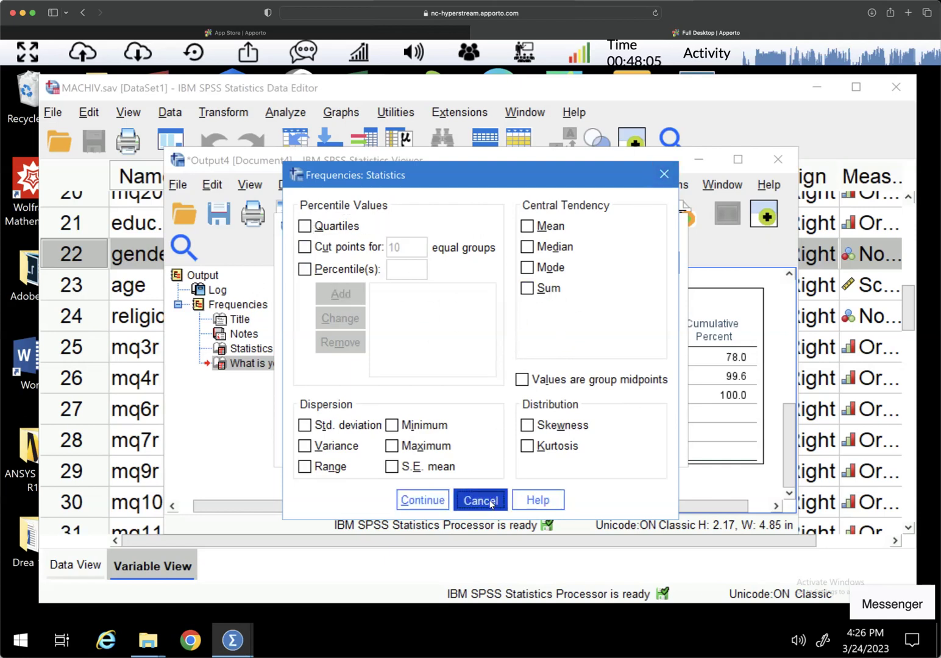
# Choose Histograms as the chart for the gender frequencies.
pyautogui.click(656, 286)
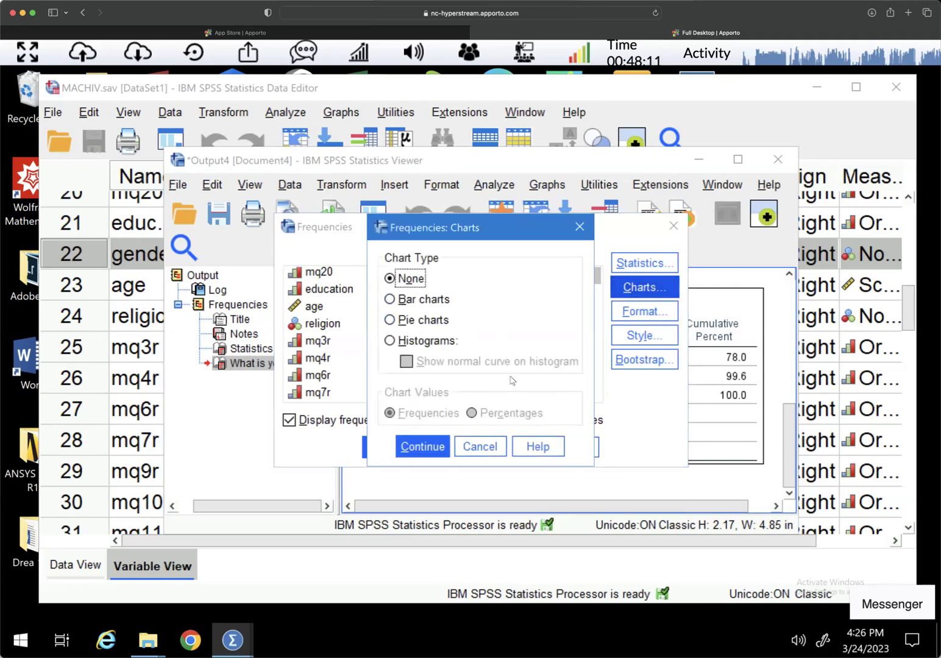
pyautogui.click(395, 344)
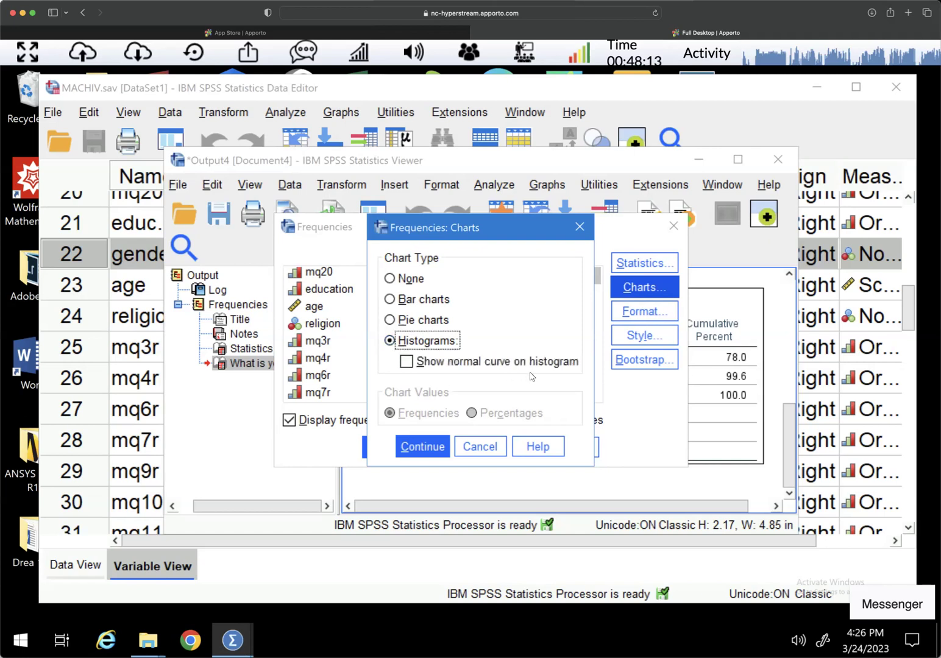
pyautogui.click(422, 446)
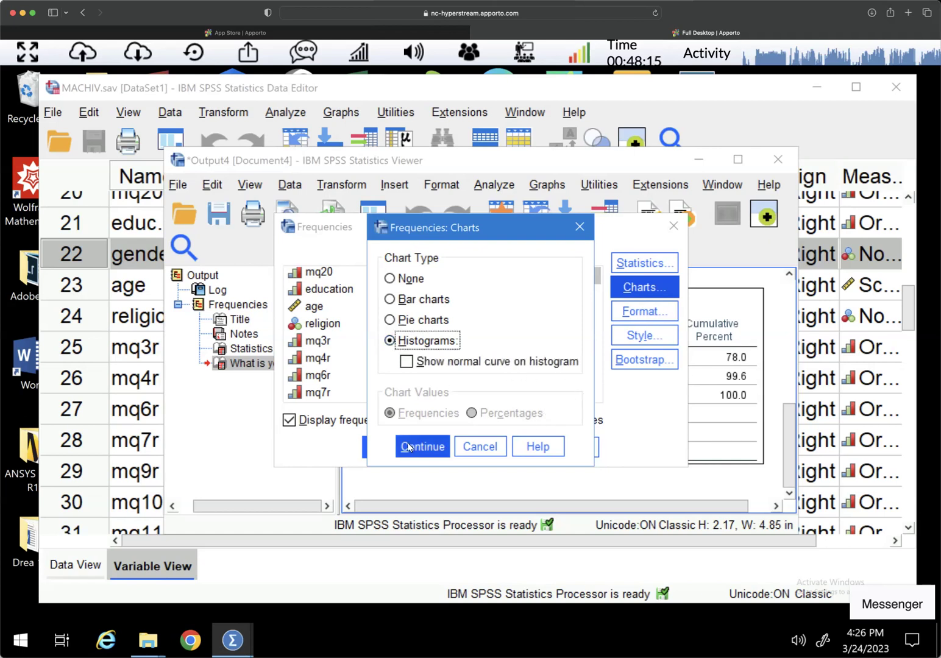
# Leave the Format ordering options unchanged and run the gender frequency analysis.
pyautogui.click(657, 316)
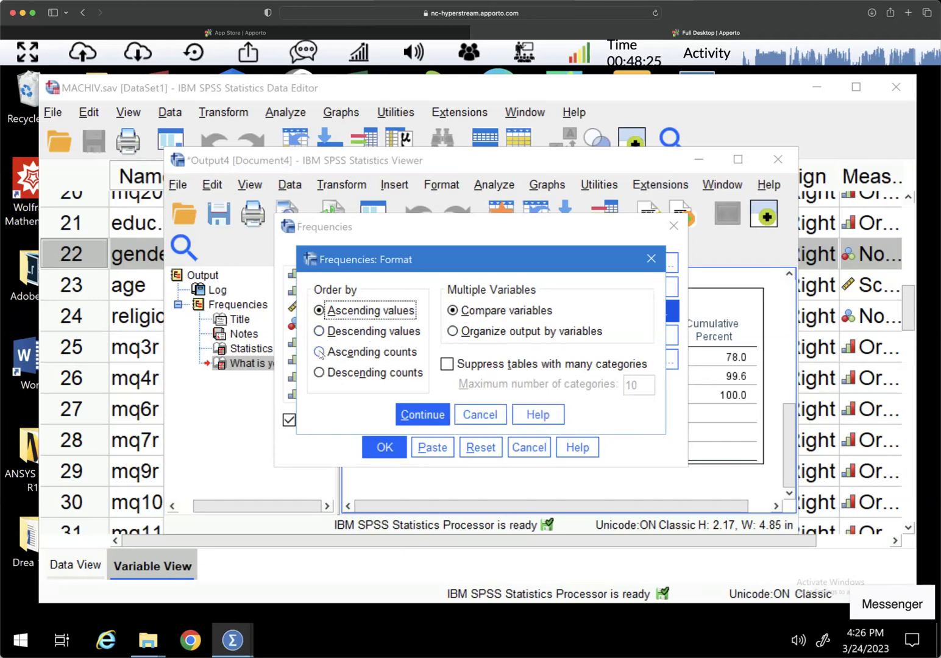
pyautogui.click(479, 414)
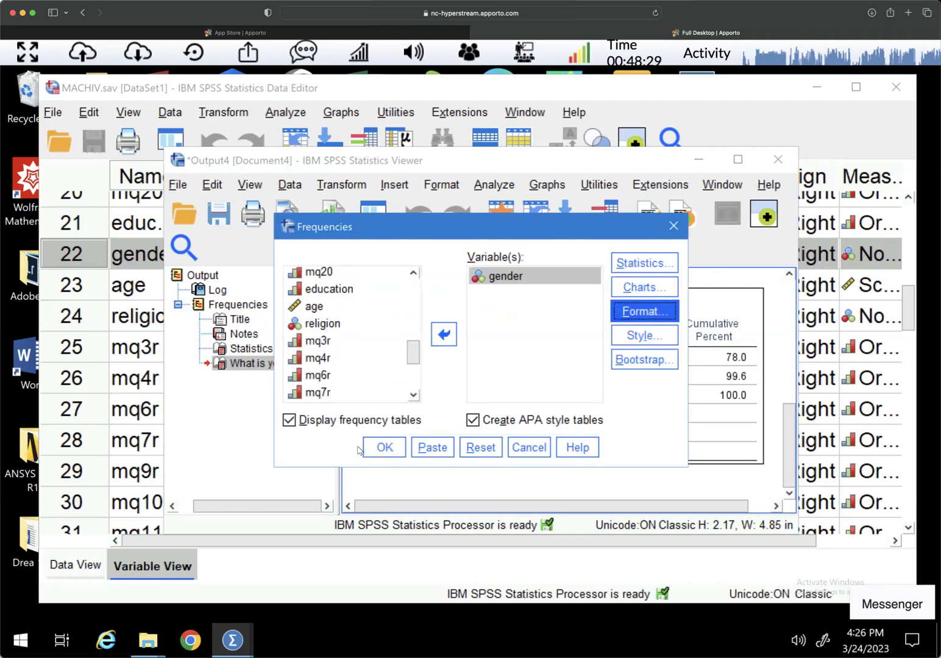
pyautogui.click(373, 449)
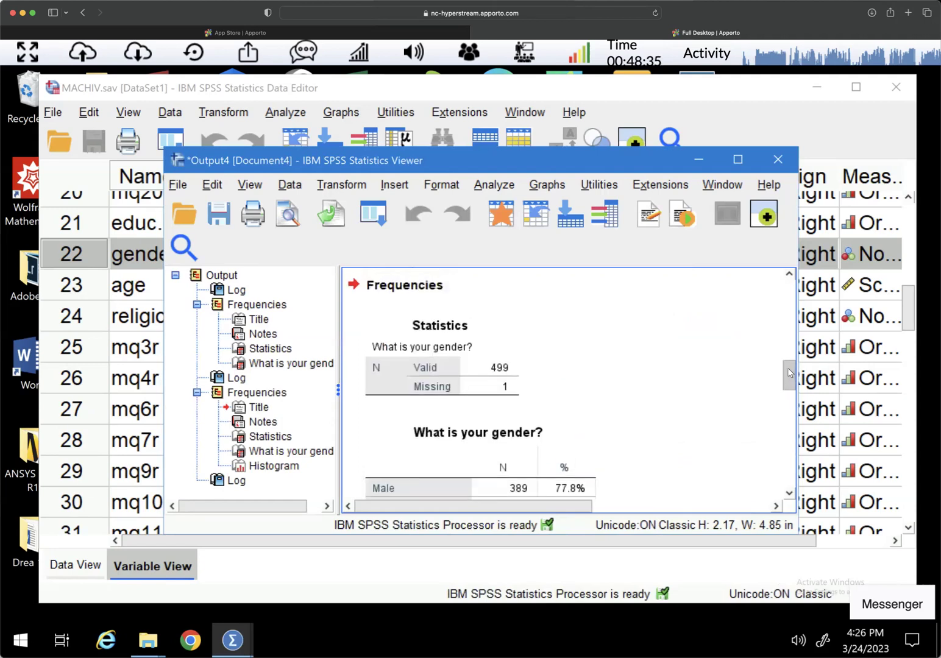
pyautogui.moveTo(788, 379)
pyautogui.mouseDown()
pyautogui.moveTo(784, 361)
pyautogui.moveTo(790, 368)
pyautogui.mouseUp()
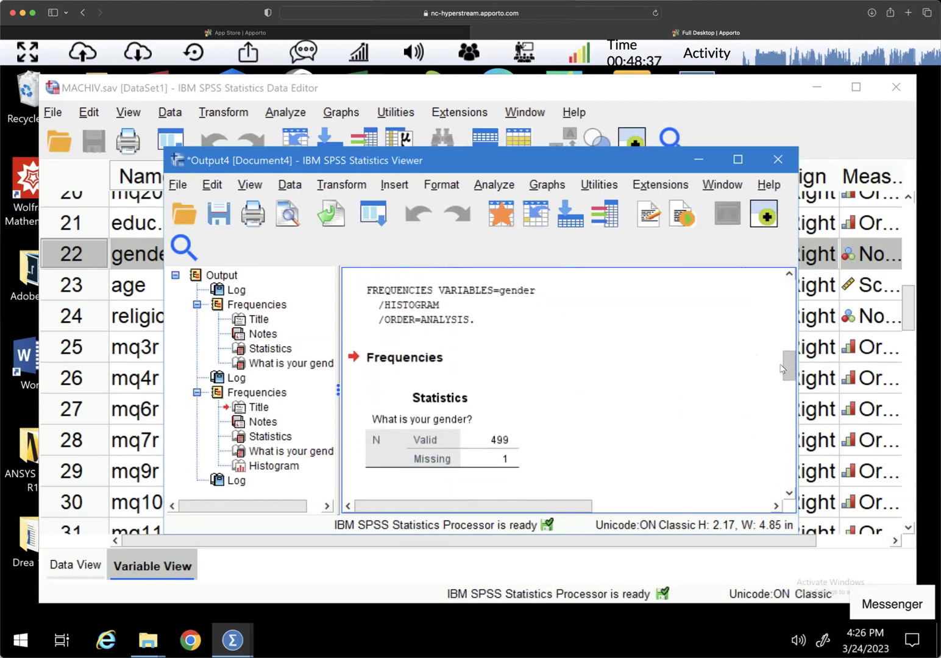
# Review the new FREQUENCIES syntax and gender table: 389 male, 108 female, 2 other, 1 missing.
pyautogui.click(396, 312)
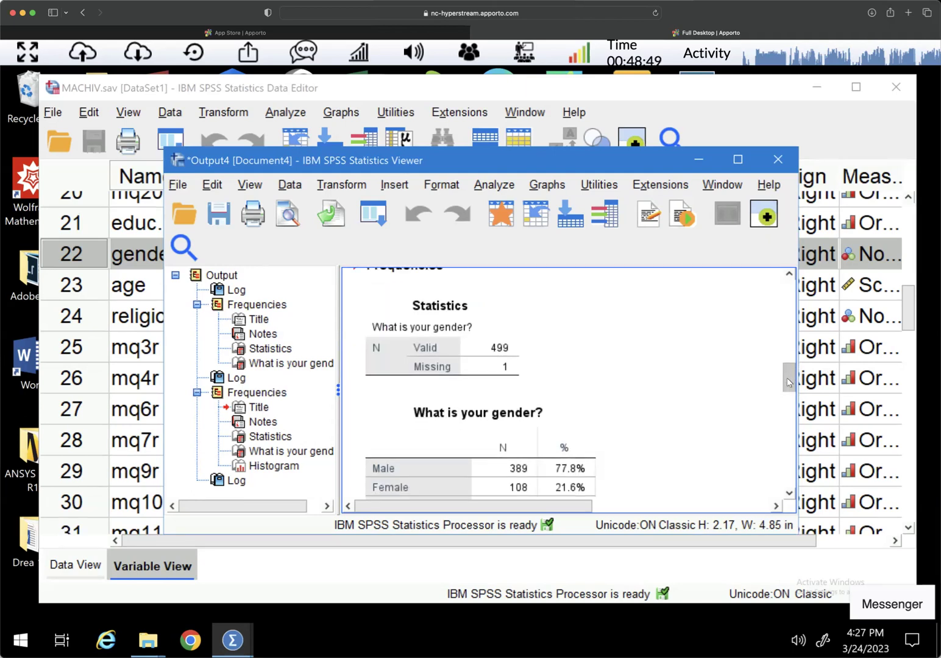
pyautogui.moveTo(791, 365); pyautogui.dragTo(787, 394)
pyautogui.click(505, 401)
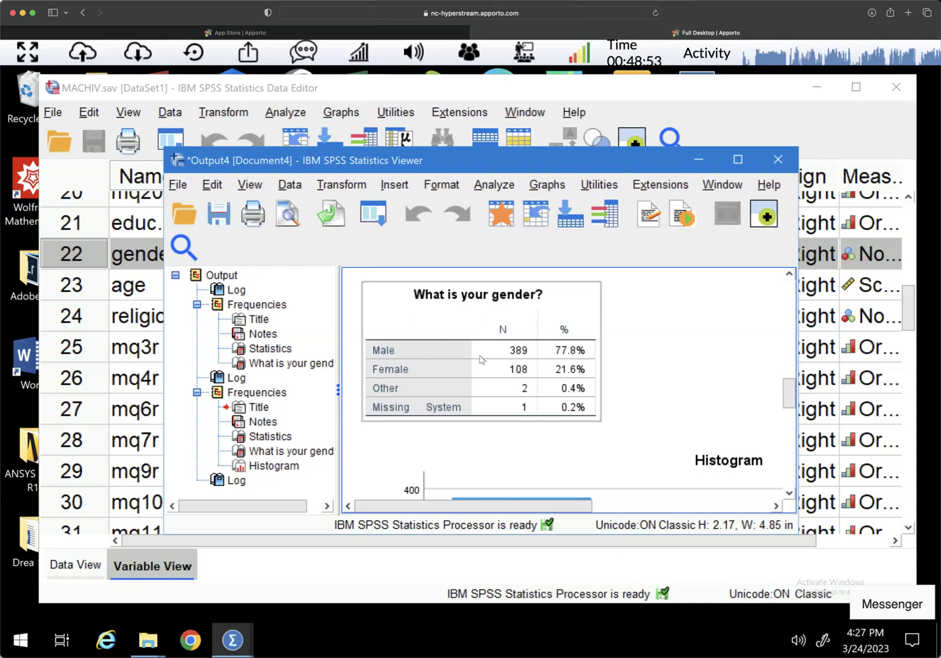
pyautogui.click(683, 378)
pyautogui.moveTo(786, 393); pyautogui.dragTo(784, 440)
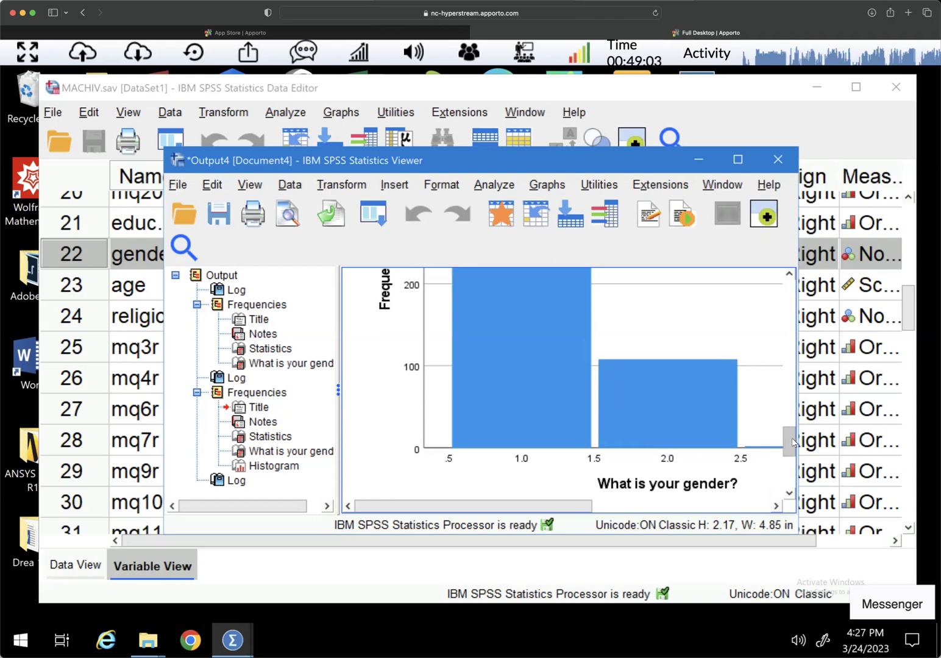
# Widen the output Viewer window to the right.
pyautogui.moveTo(792, 436); pyautogui.dragTo(880, 440)
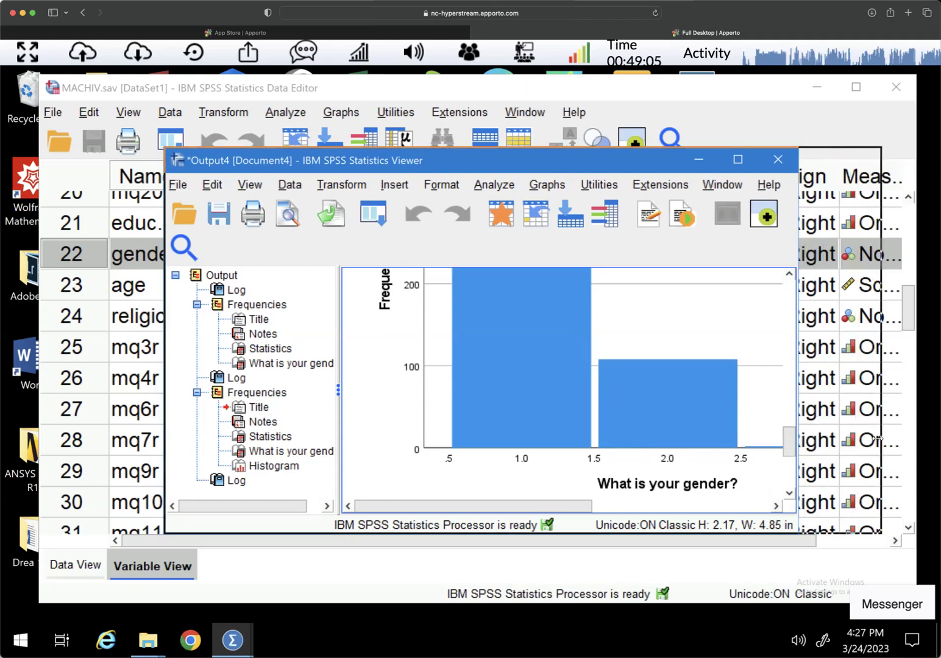
pyautogui.scroll(-2, 732, 443)
pyautogui.scroll(-2, 731, 444)
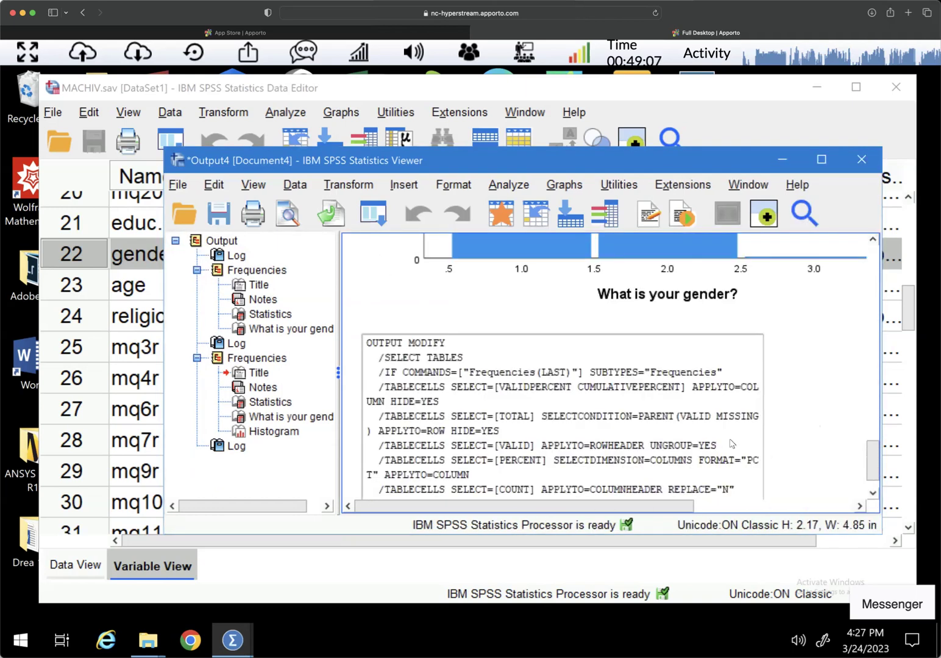
pyautogui.scroll(2, 731, 444)
pyautogui.scroll(2, 732, 444)
pyautogui.scroll(2, 732, 444)
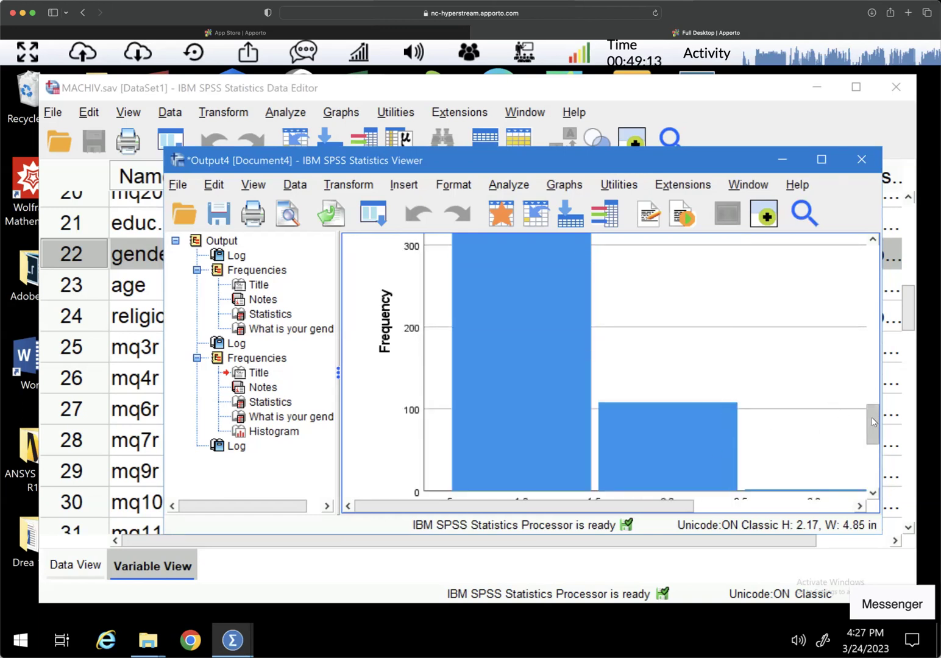
pyautogui.moveTo(871, 422)
pyautogui.mouseDown()
pyautogui.moveTo(873, 402)
pyautogui.moveTo(862, 459)
pyautogui.mouseUp()
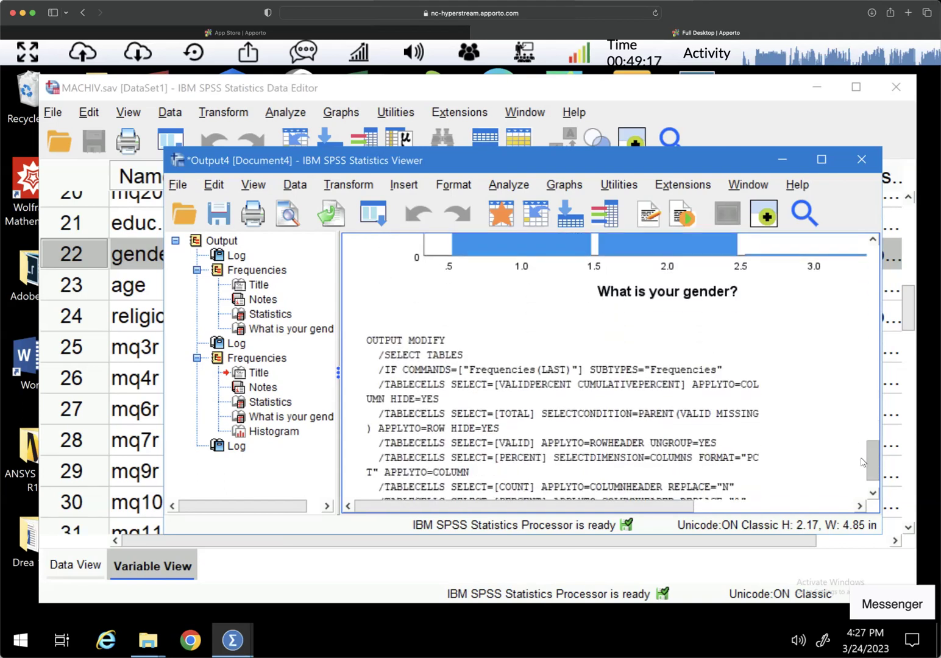
pyautogui.scroll(-1, 863, 462)
pyautogui.scroll(-1, 864, 472)
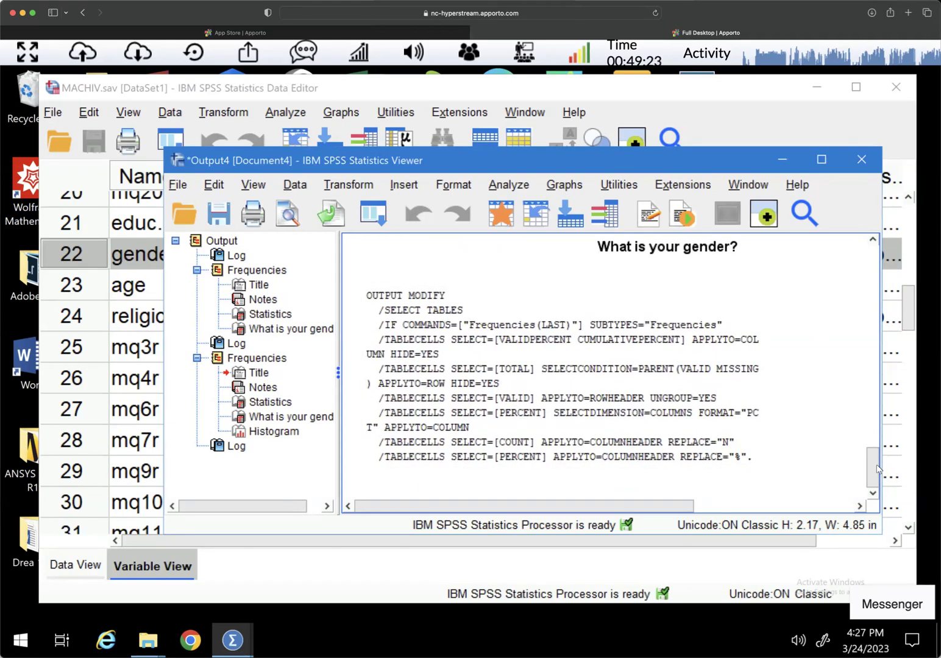
pyautogui.moveTo(878, 469); pyautogui.dragTo(862, 335)
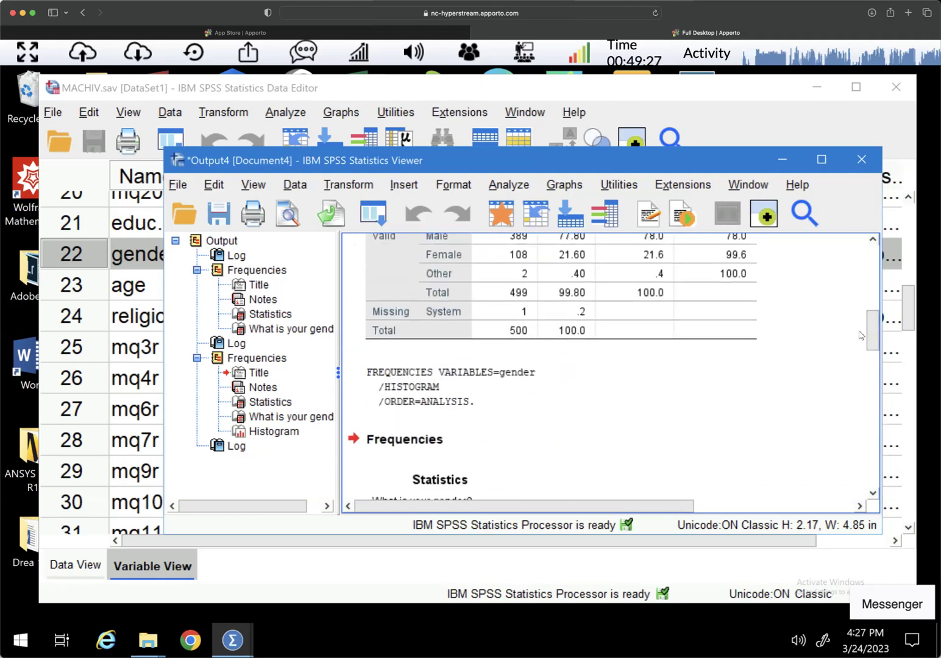
pyautogui.moveTo(872, 337); pyautogui.dragTo(870, 271)
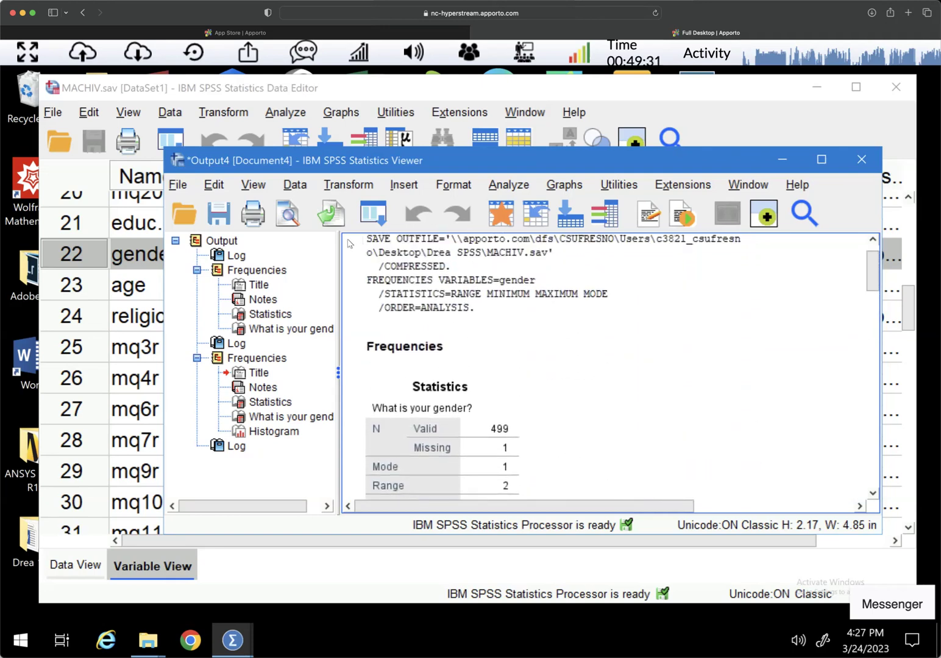
# Select the earlier gender run's save log block in the Viewer.
pyautogui.click(420, 297)
pyautogui.moveTo(874, 271); pyautogui.dragTo(873, 317)
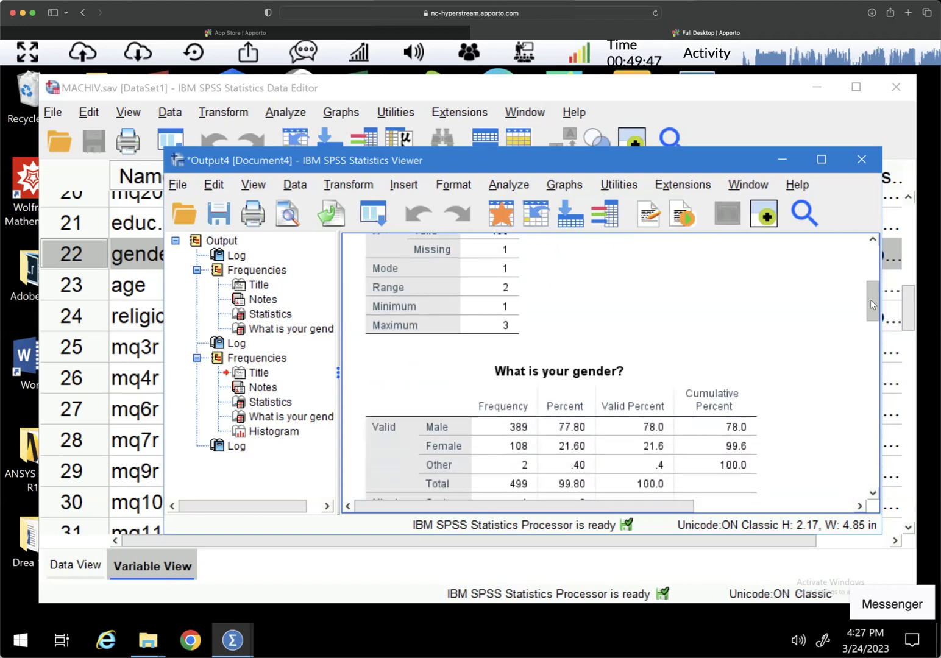